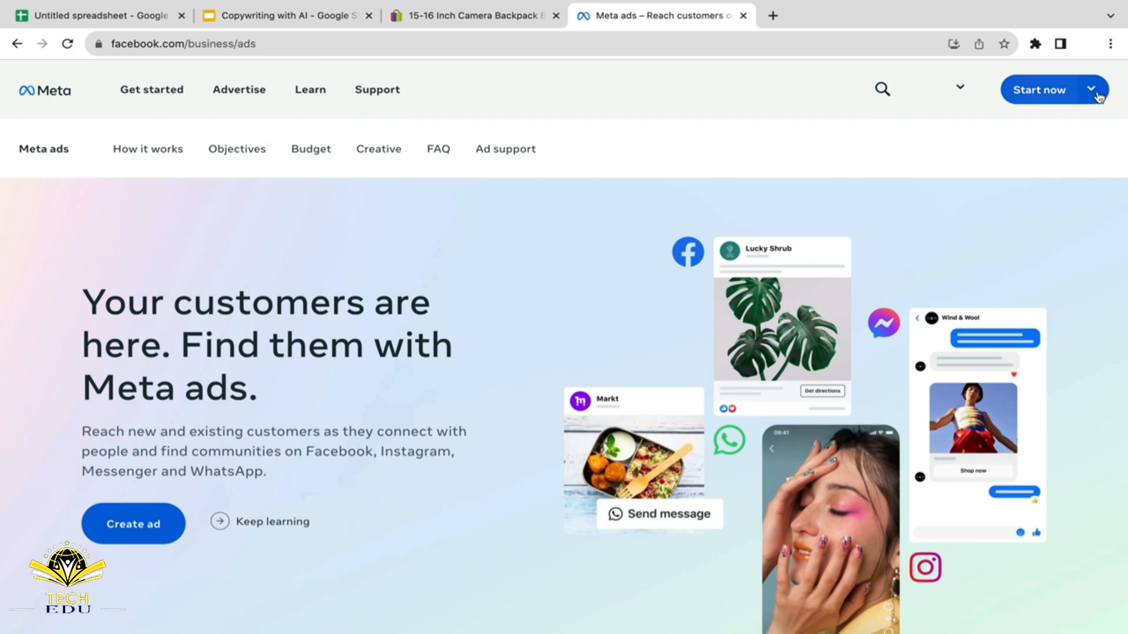
# Step: Open Ads Manager, create a new campaign with the Traffic objective and dismiss the Leads campaign recommendation
pyautogui.click(1056, 95)
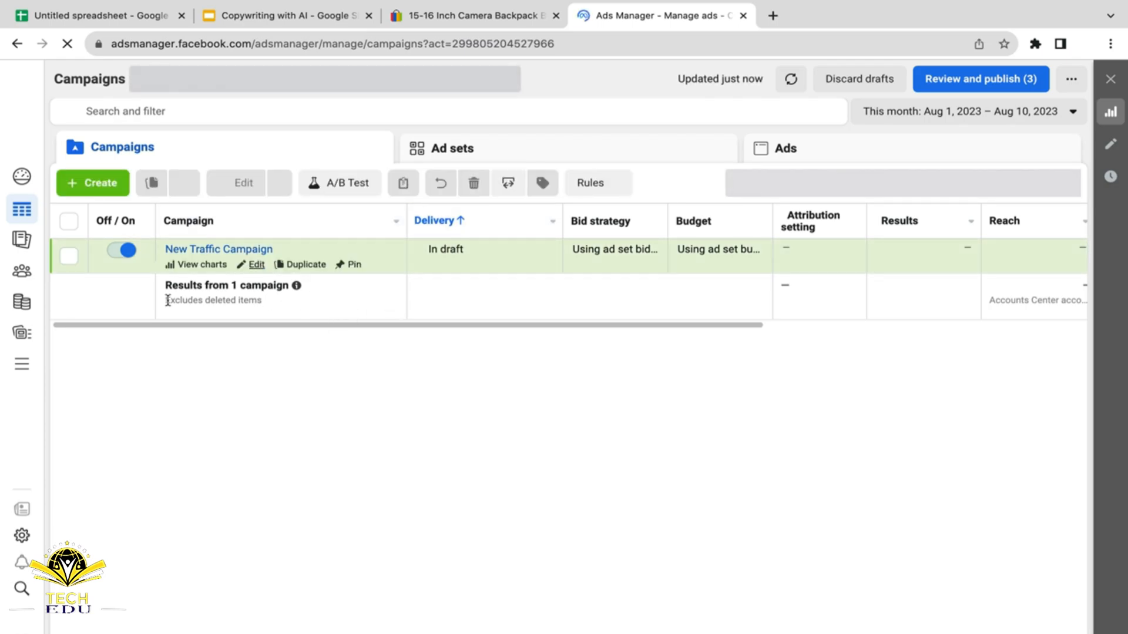
pyautogui.click(97, 185)
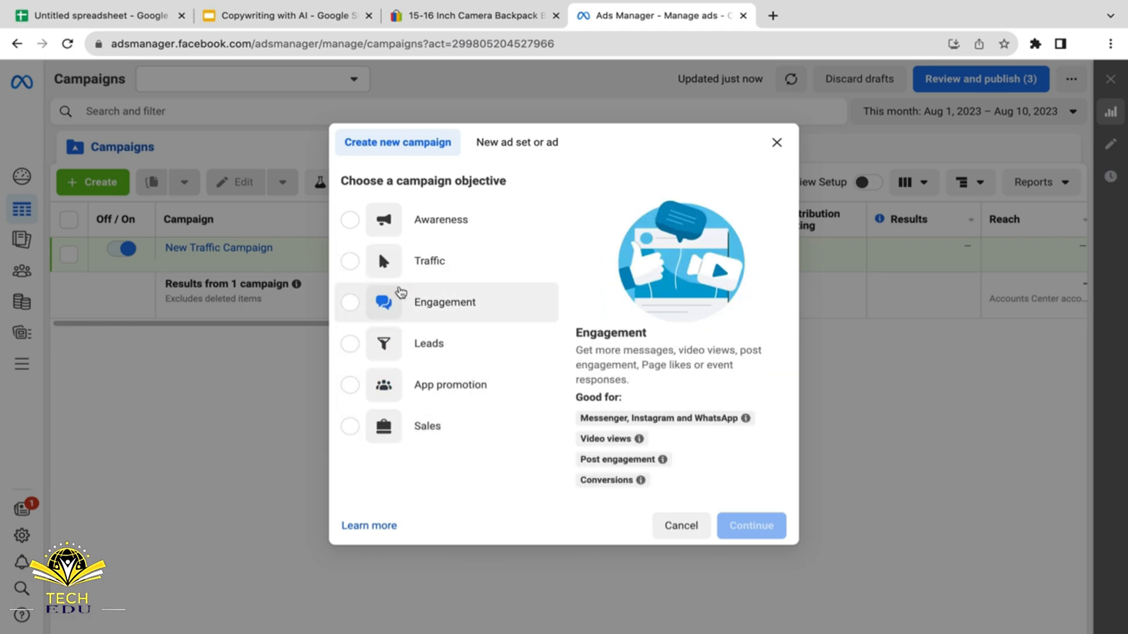
pyautogui.click(427, 262)
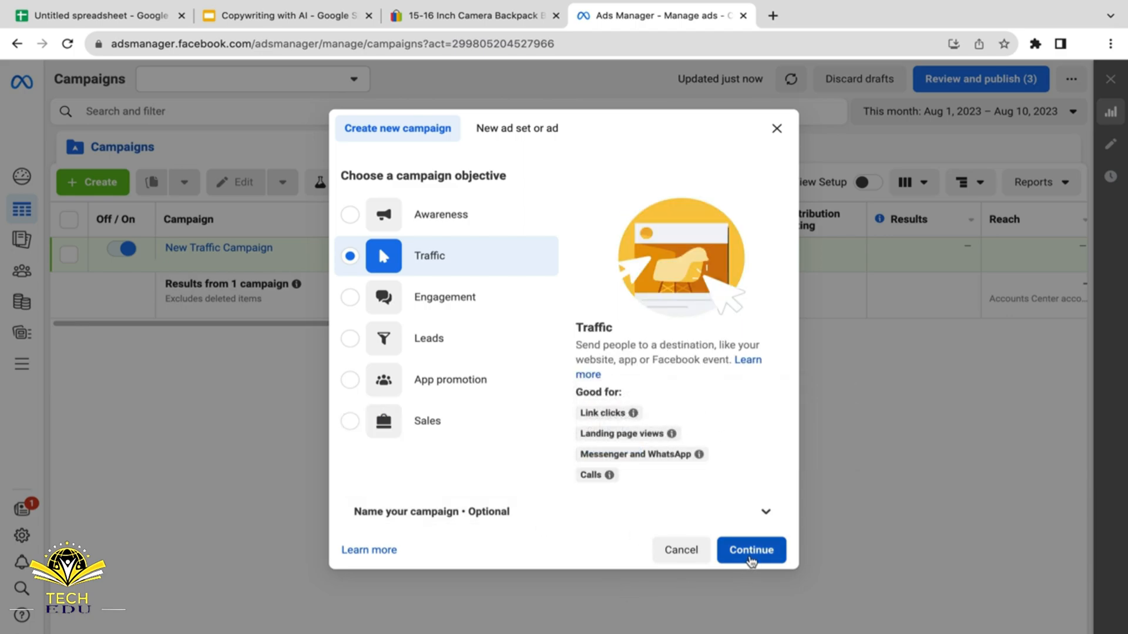
pyautogui.click(751, 561)
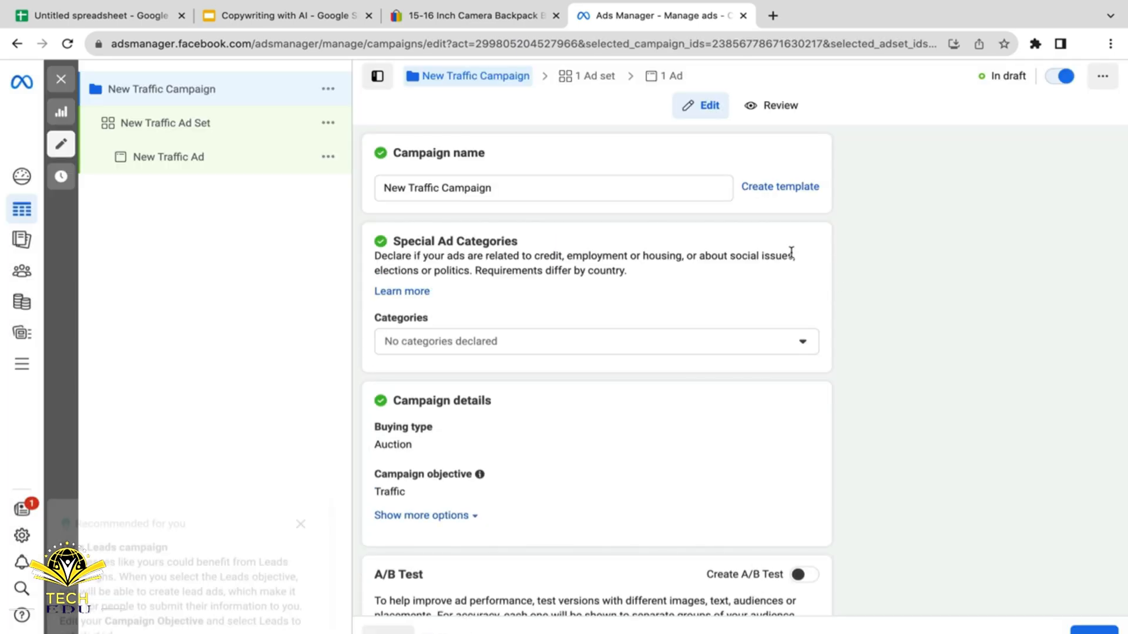
pyautogui.click(301, 432)
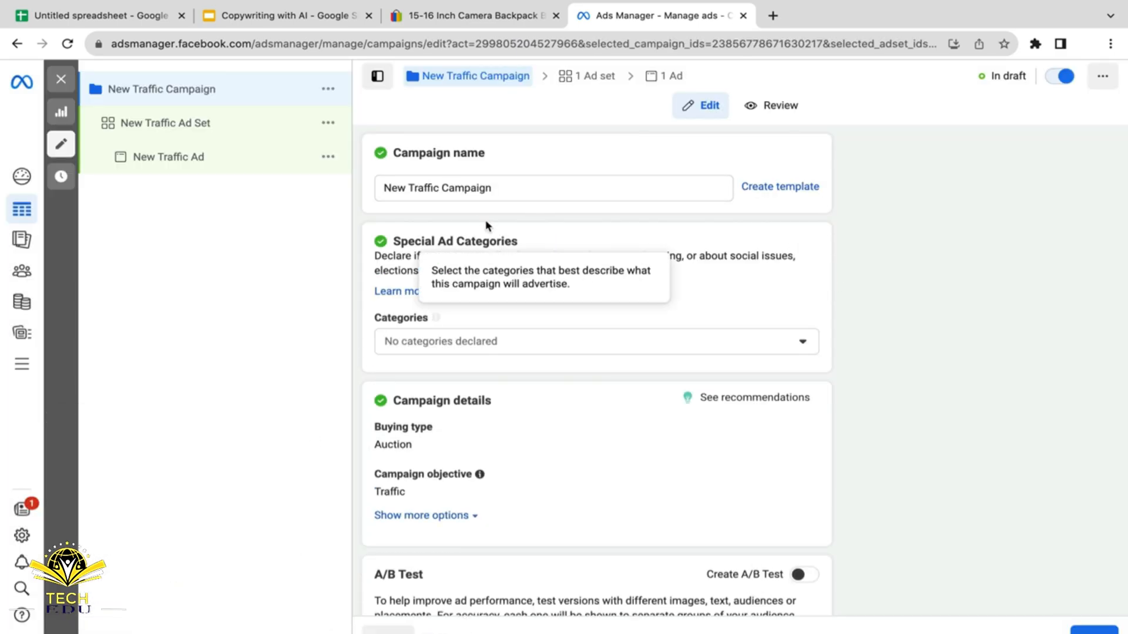
# Step: Review the campaign name and special ad category options, leave no category declared, and continue to the ad set settings
pyautogui.moveTo(513, 187); pyautogui.dragTo(296, 194)
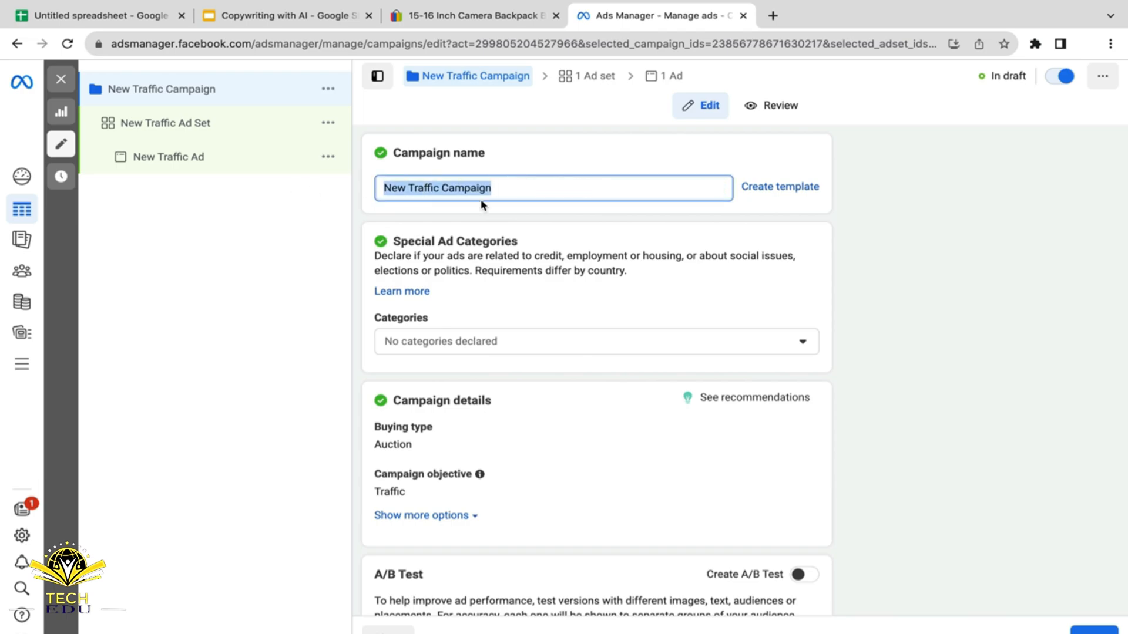
pyautogui.click(522, 207)
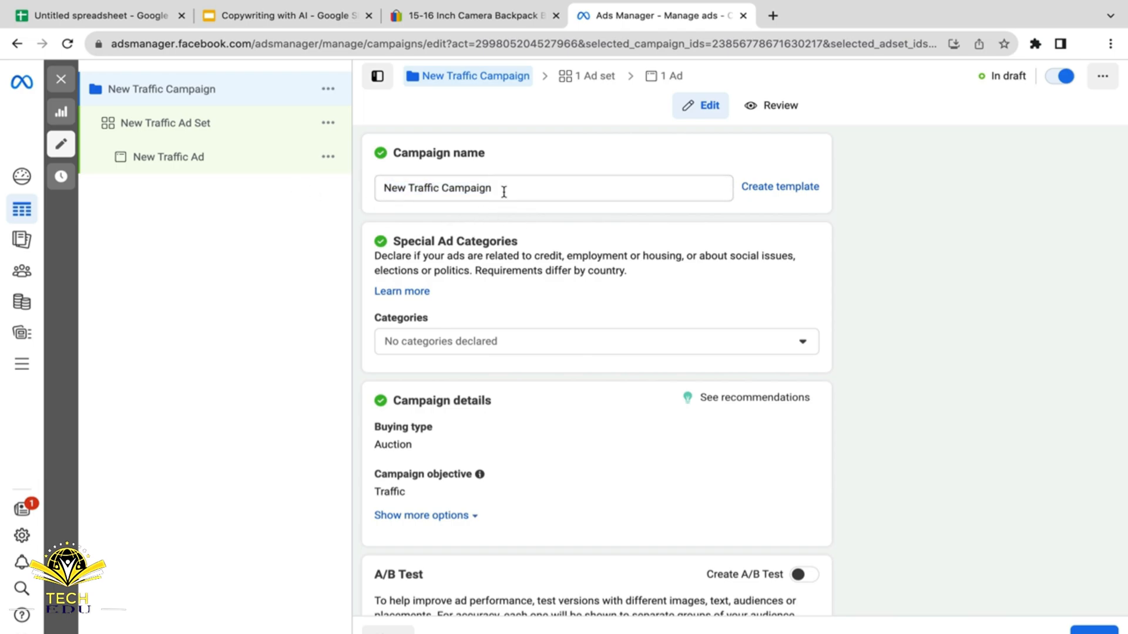
pyautogui.scroll(-2, 554, 206)
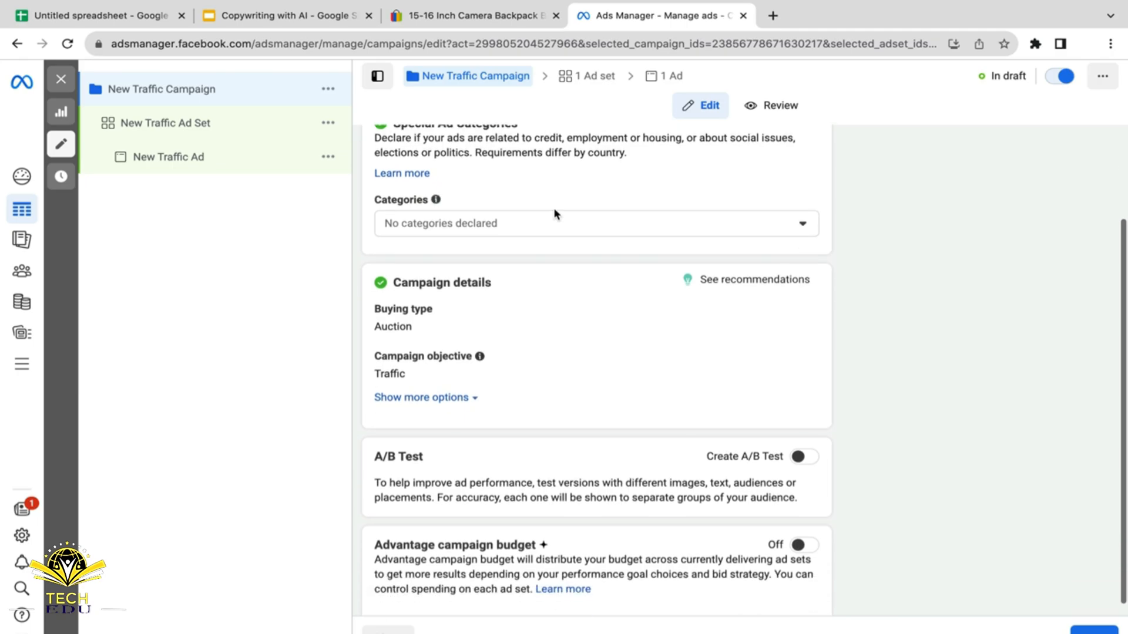
pyautogui.click(550, 225)
pyautogui.click(647, 188)
pyautogui.click(647, 189)
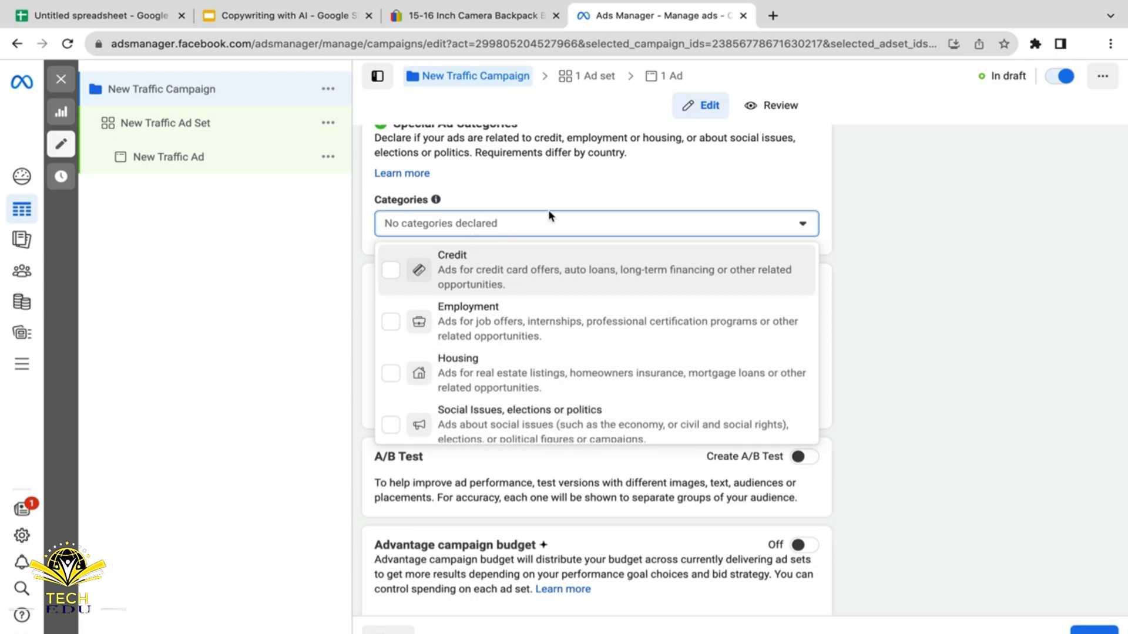
pyautogui.click(853, 253)
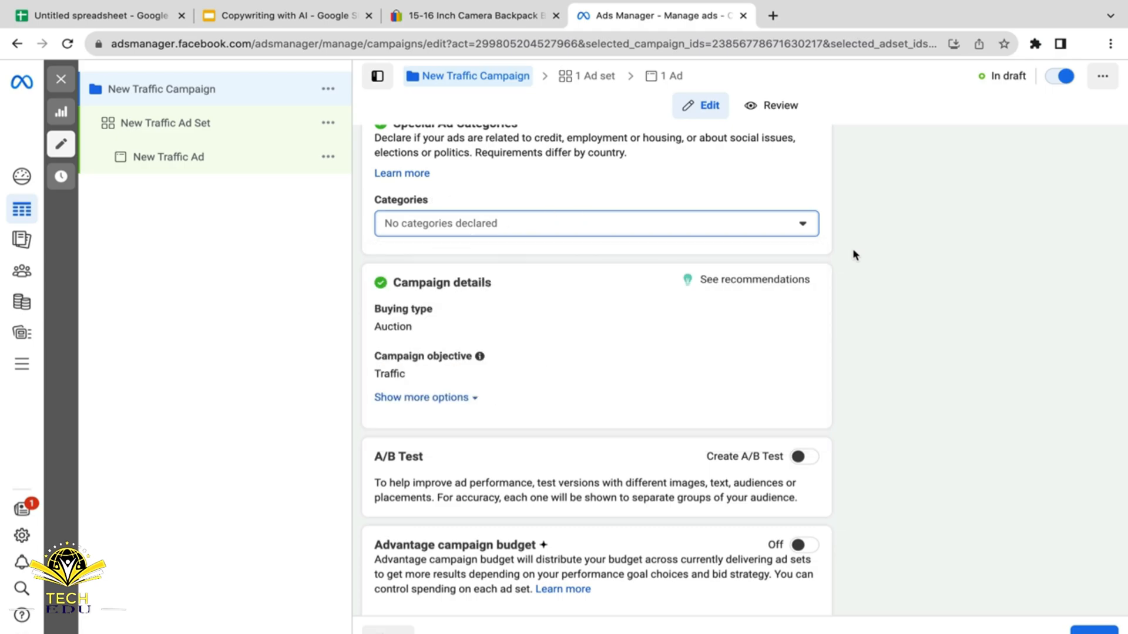
pyautogui.scroll(-1, 1112, 240)
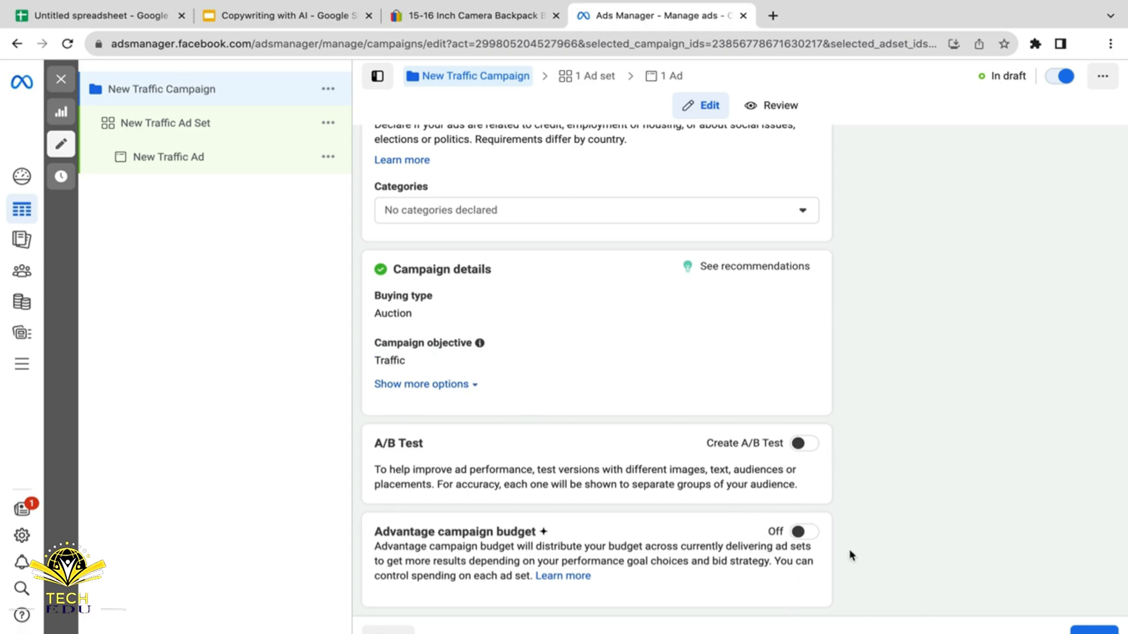
pyautogui.click(1093, 631)
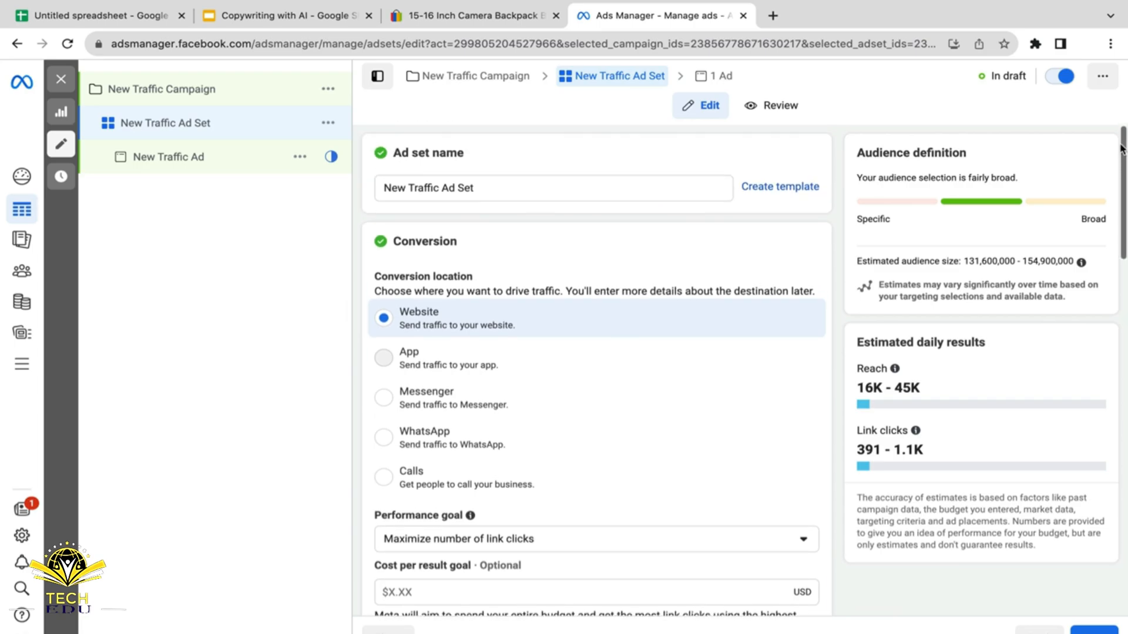
# Step: Examine the ad set's conversion locations, performance goal, cost per result goal and dynamic creative settings
pyautogui.scroll(-2, 1123, 153)
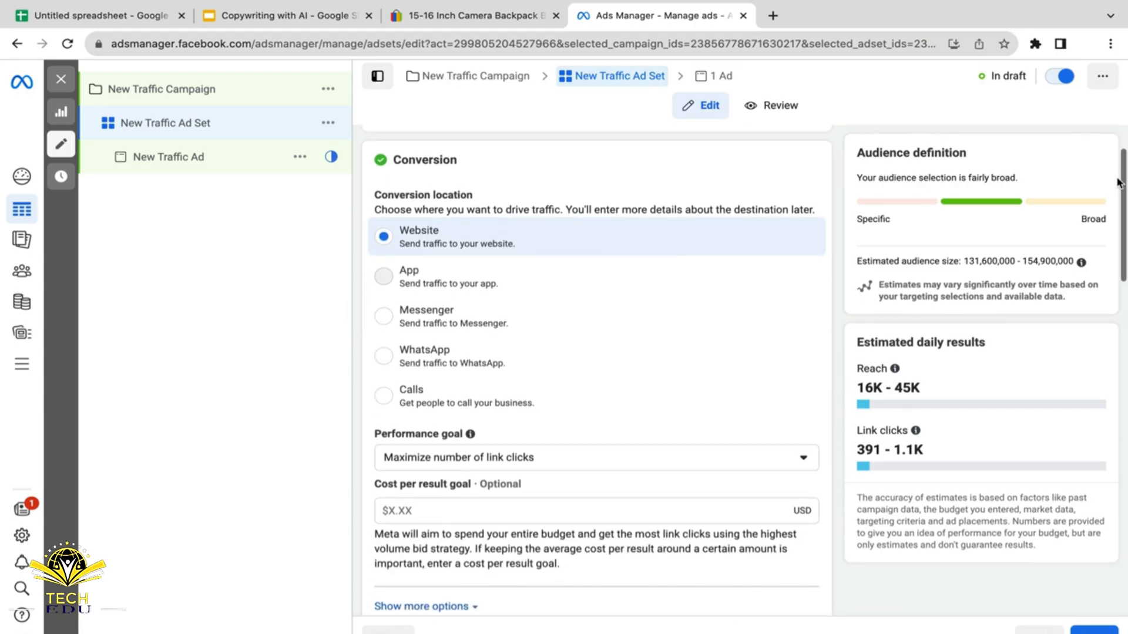
pyautogui.scroll(-1, 1118, 184)
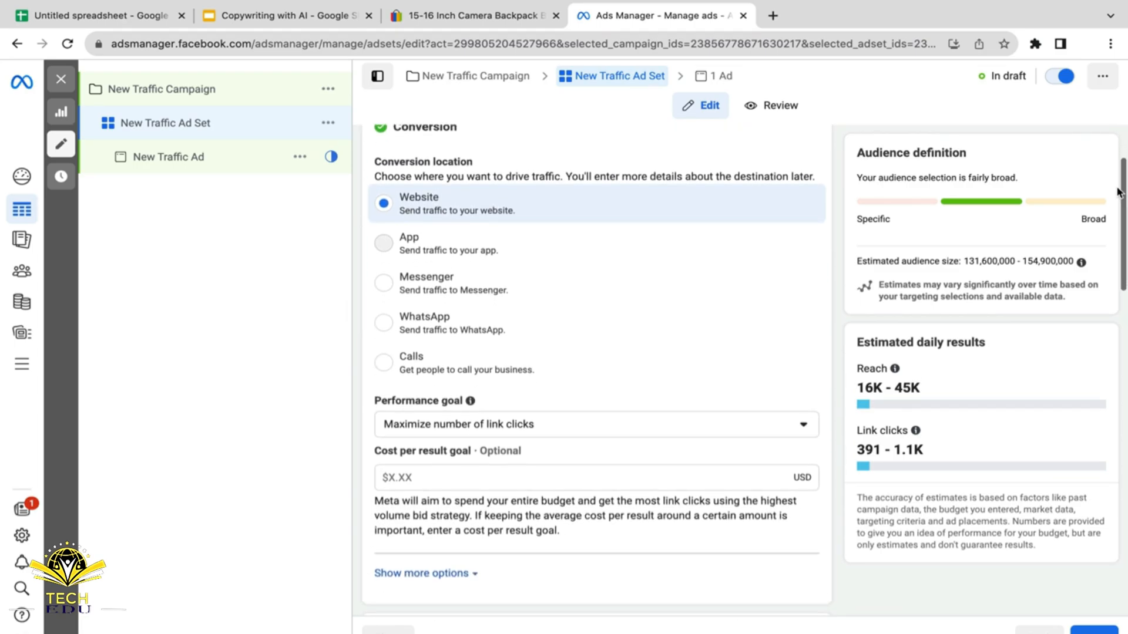
pyautogui.scroll(2, 1117, 176)
pyautogui.scroll(-1, 1114, 174)
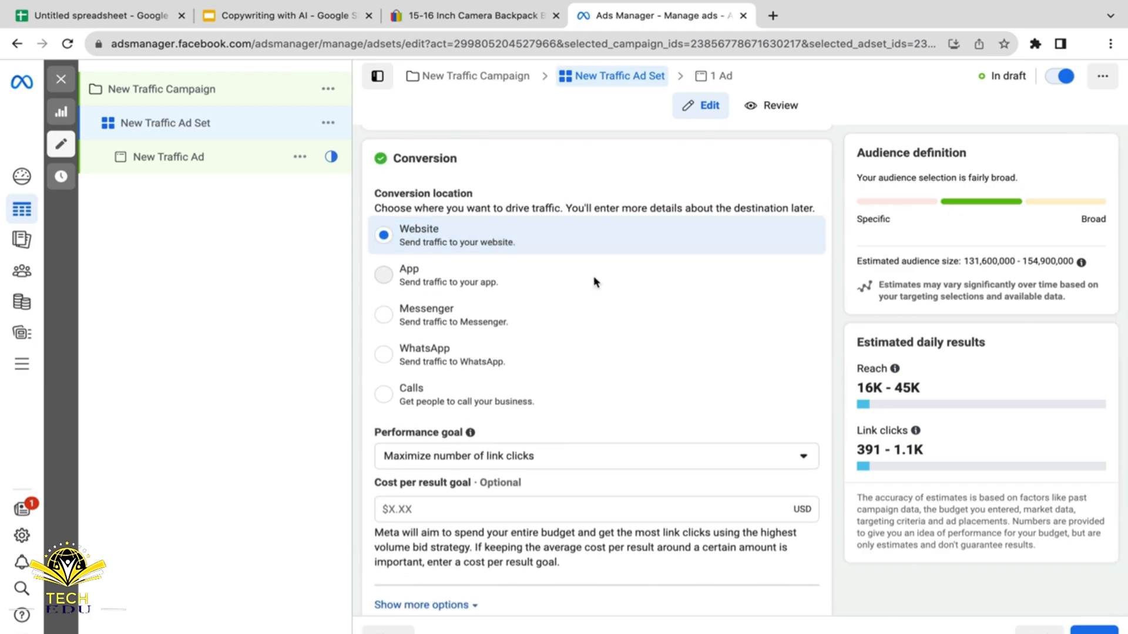
pyautogui.scroll(-2, 1118, 182)
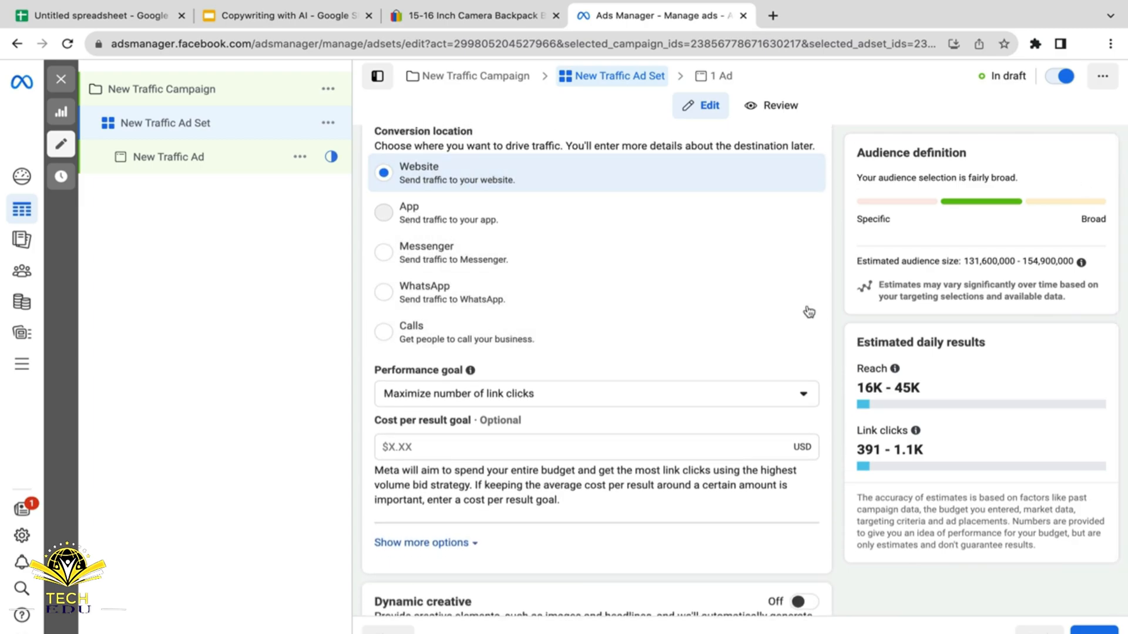
pyautogui.scroll(-1, 859, 295)
pyautogui.scroll(-1, 859, 296)
pyautogui.scroll(-2, 859, 296)
pyautogui.scroll(4, 859, 295)
pyautogui.scroll(-5, 1109, 227)
pyautogui.scroll(1, 1109, 226)
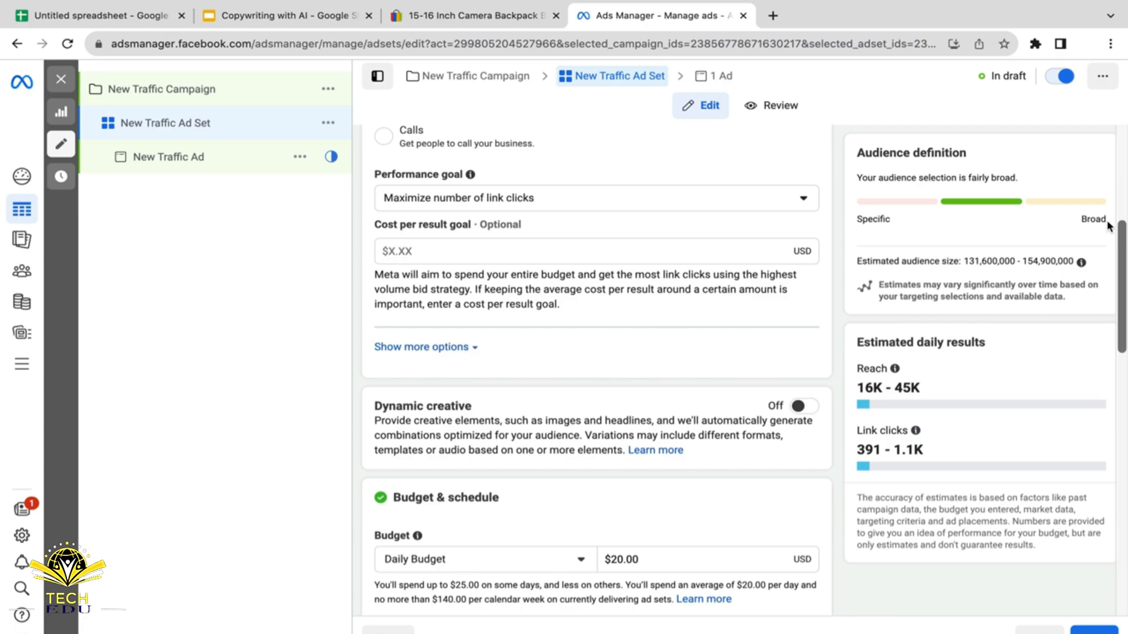
# Step: Examine the performance goal choices under both traffic goals and other goals, keeping the goal on link clicks
pyautogui.click(582, 201)
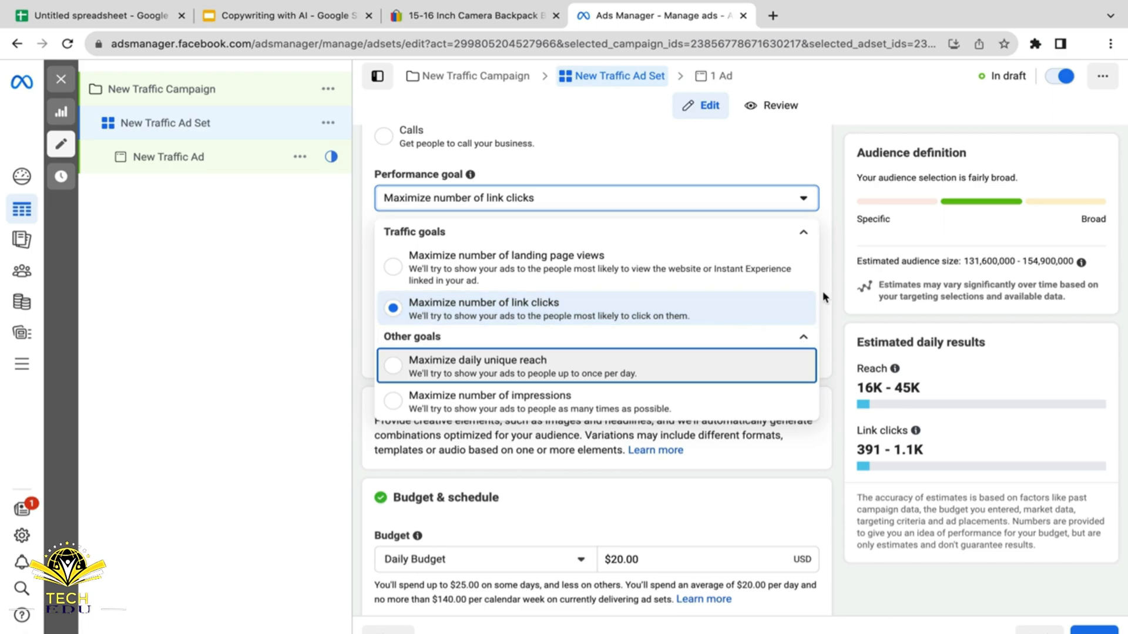
pyautogui.click(838, 287)
pyautogui.scroll(-1, 838, 286)
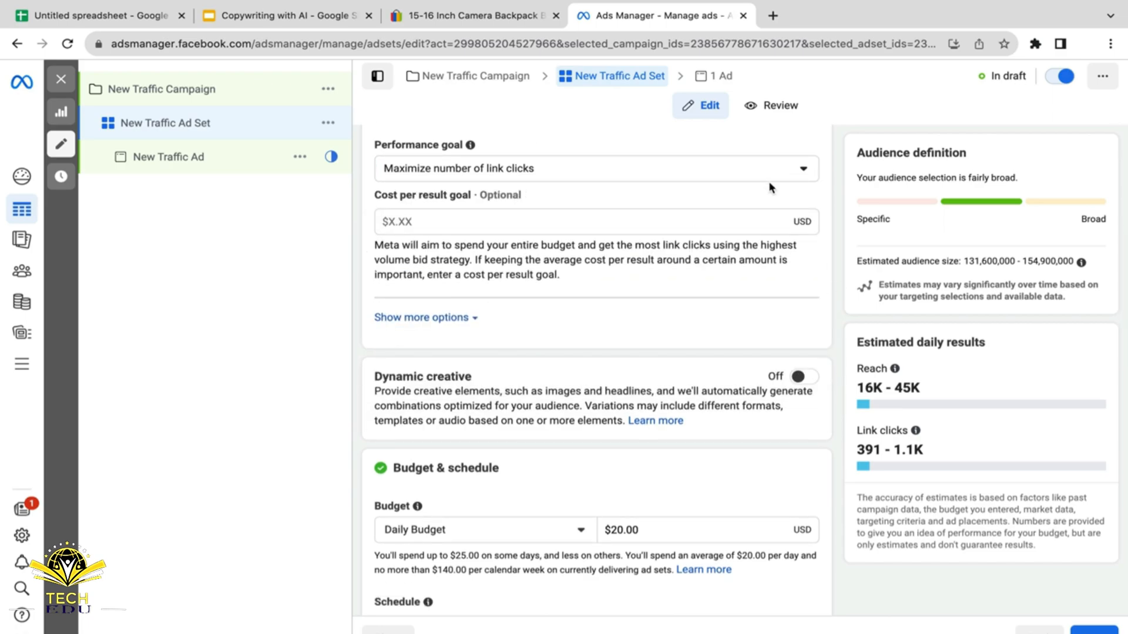
pyautogui.click(773, 176)
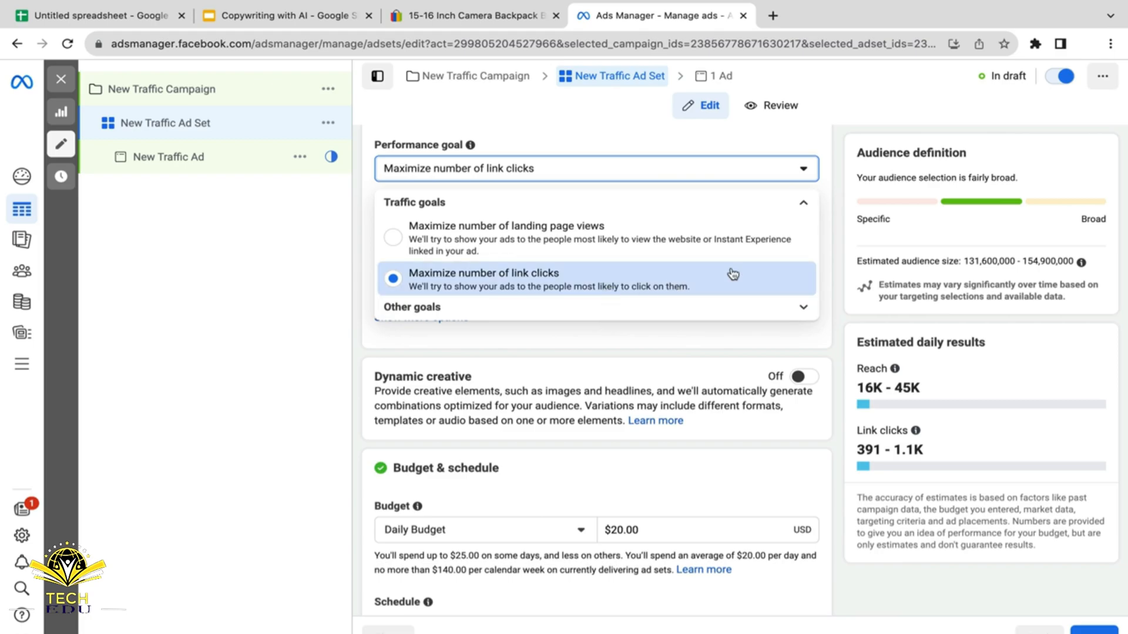
pyautogui.click(811, 318)
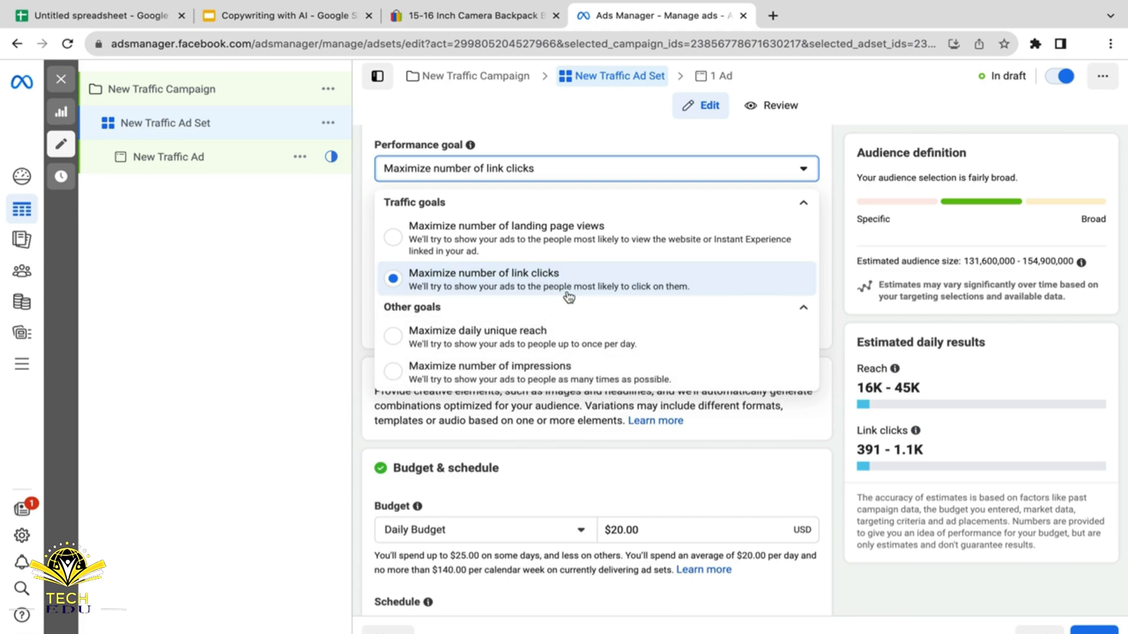
pyautogui.click(832, 261)
pyautogui.scroll(-1, 832, 261)
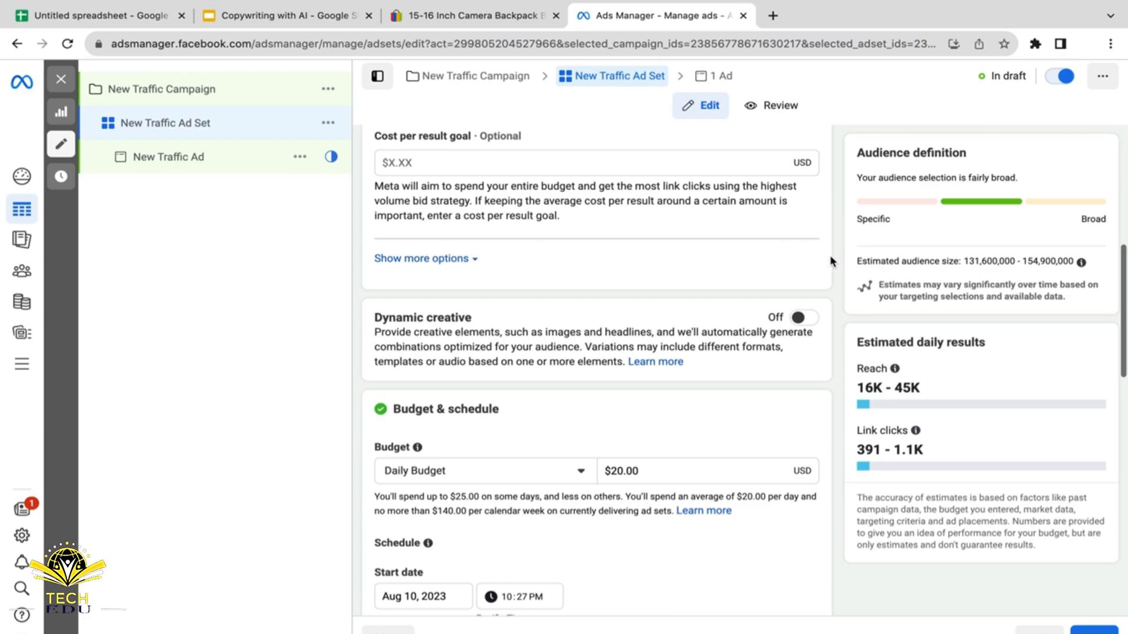
pyautogui.scroll(1, 670, 179)
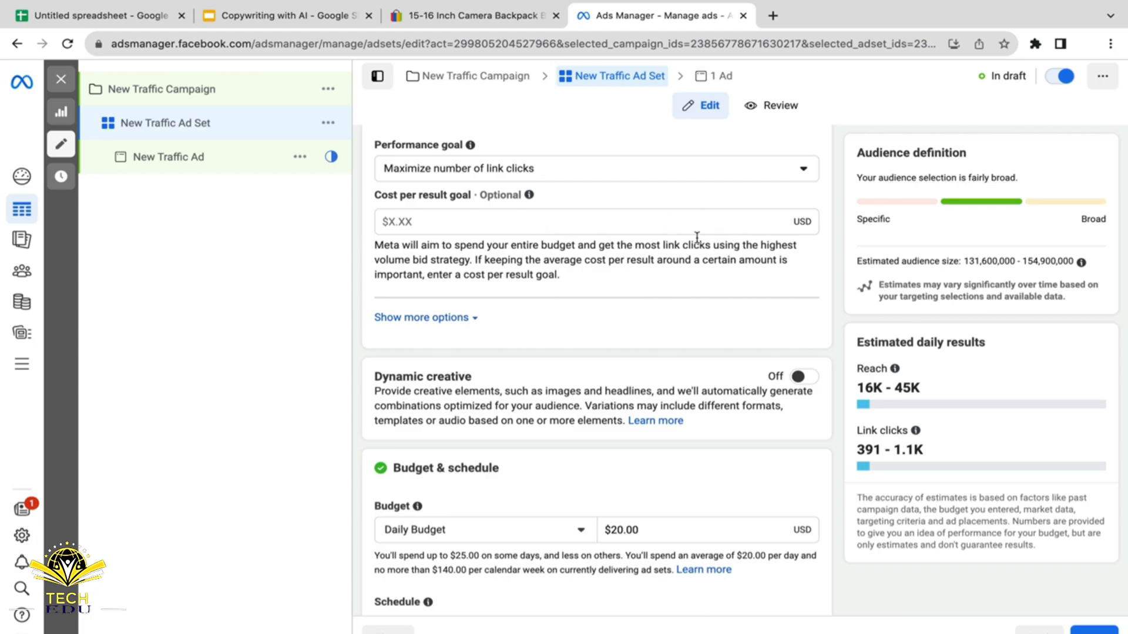
pyautogui.scroll(-1, 839, 246)
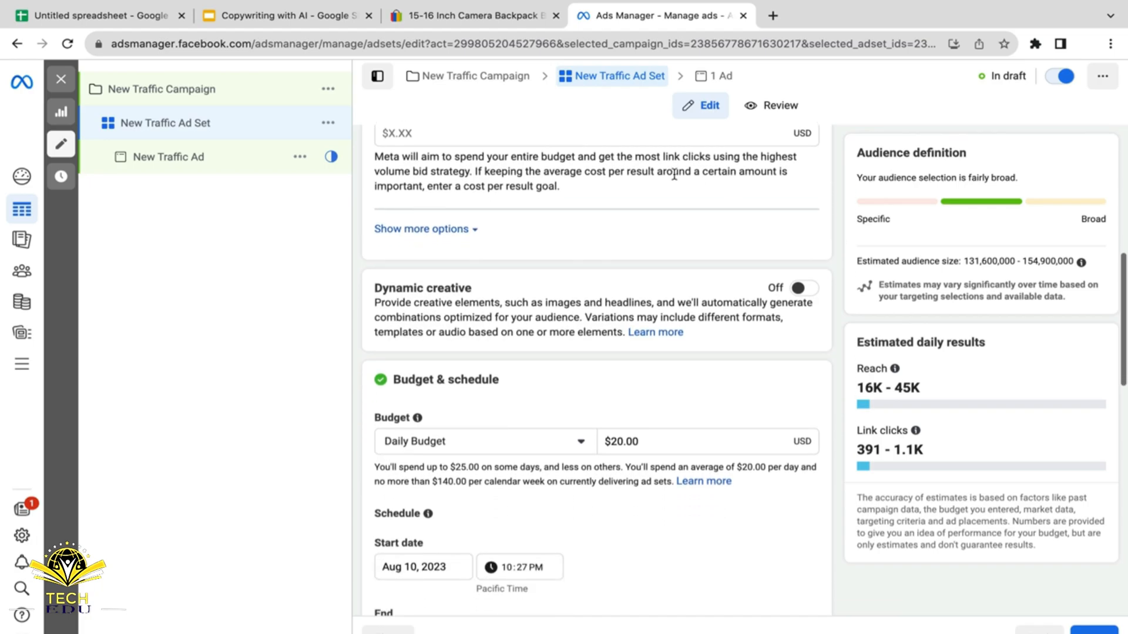
# Step: Compare the Daily Budget and Lifetime Budget options in the ad set's budget and schedule section
pyautogui.scroll(-4, 664, 218)
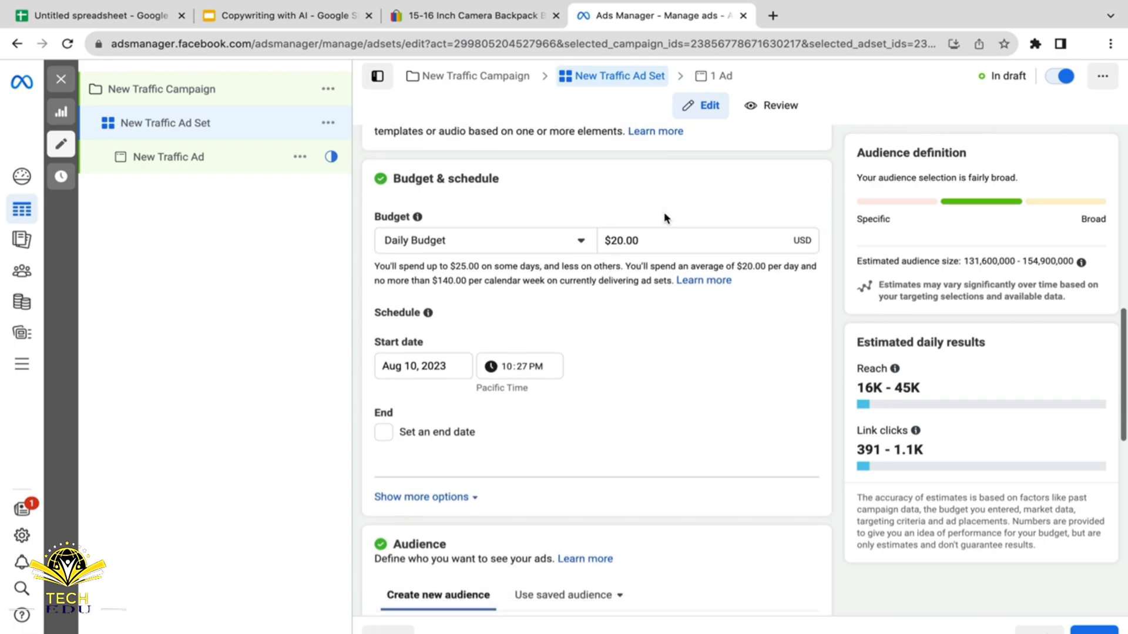
pyautogui.click(541, 211)
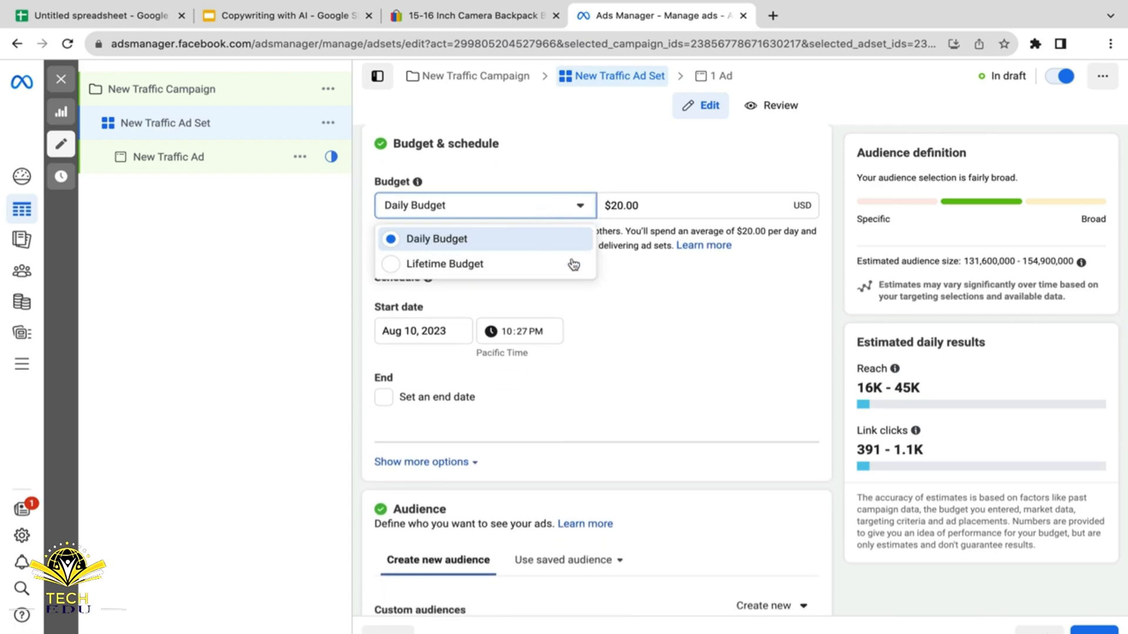
pyautogui.click(840, 248)
pyautogui.press('Down')
pyautogui.press('Down')
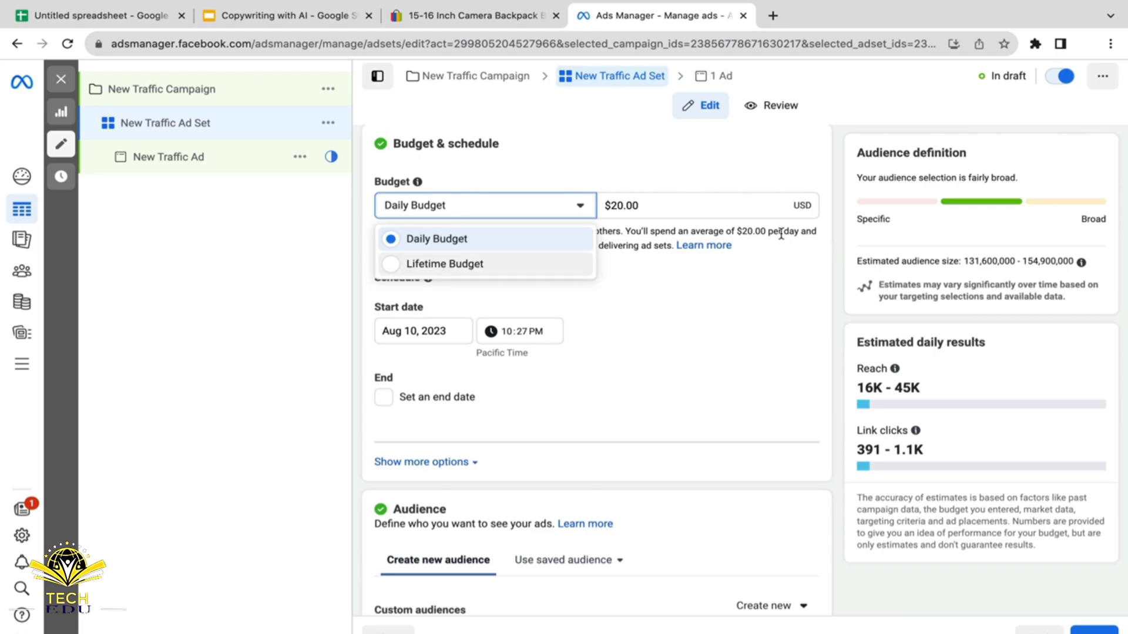
pyautogui.click(822, 242)
pyautogui.click(579, 205)
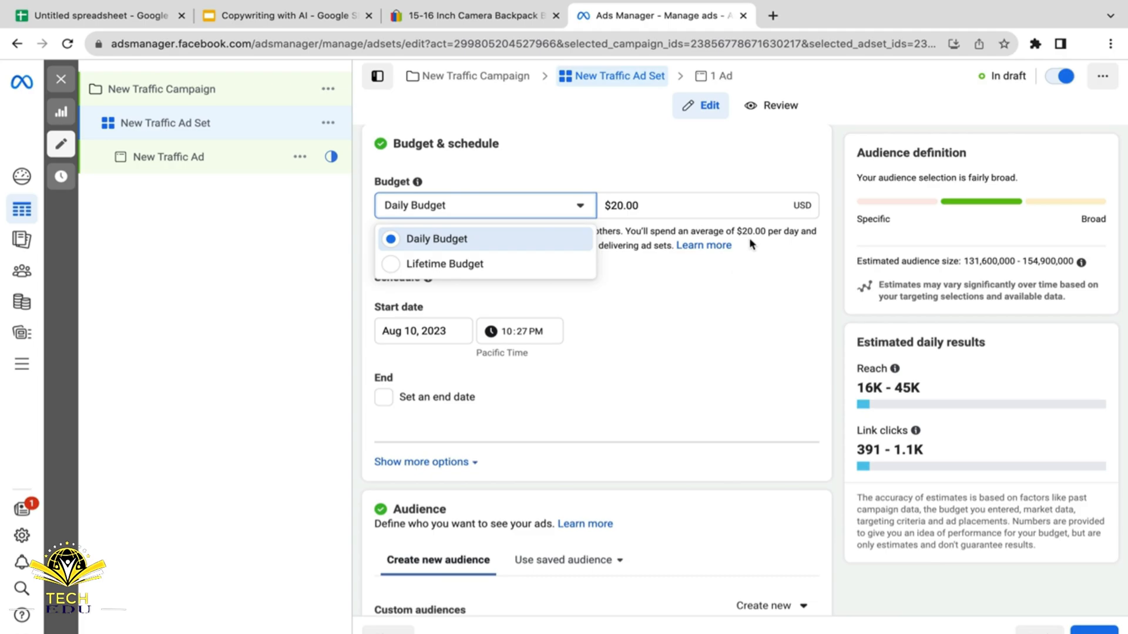
pyautogui.click(833, 216)
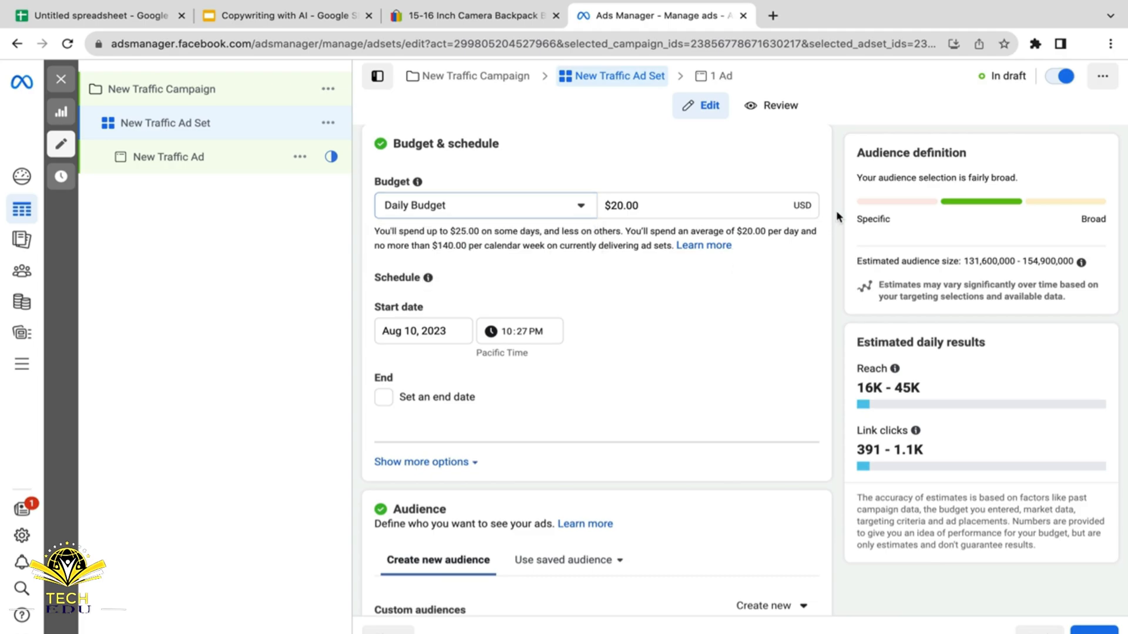
# Step: Set the ad set's daily budget to $25.00
pyautogui.scroll(-2, 837, 217)
pyautogui.scroll(2, 837, 216)
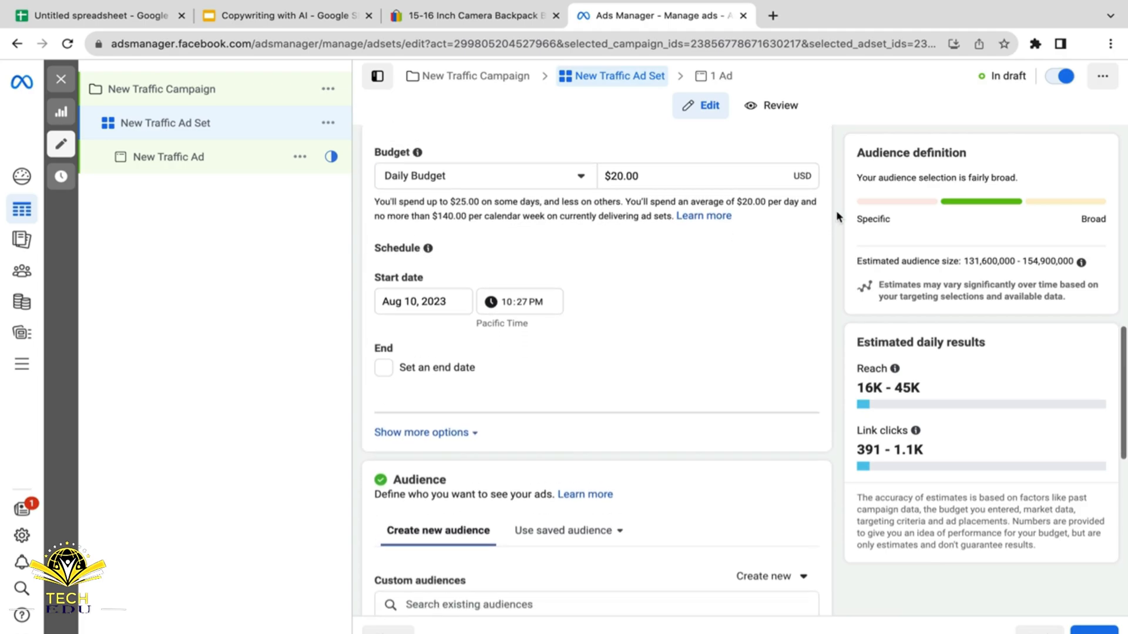
pyautogui.scroll(-1, 837, 217)
pyautogui.scroll(-1, 837, 211)
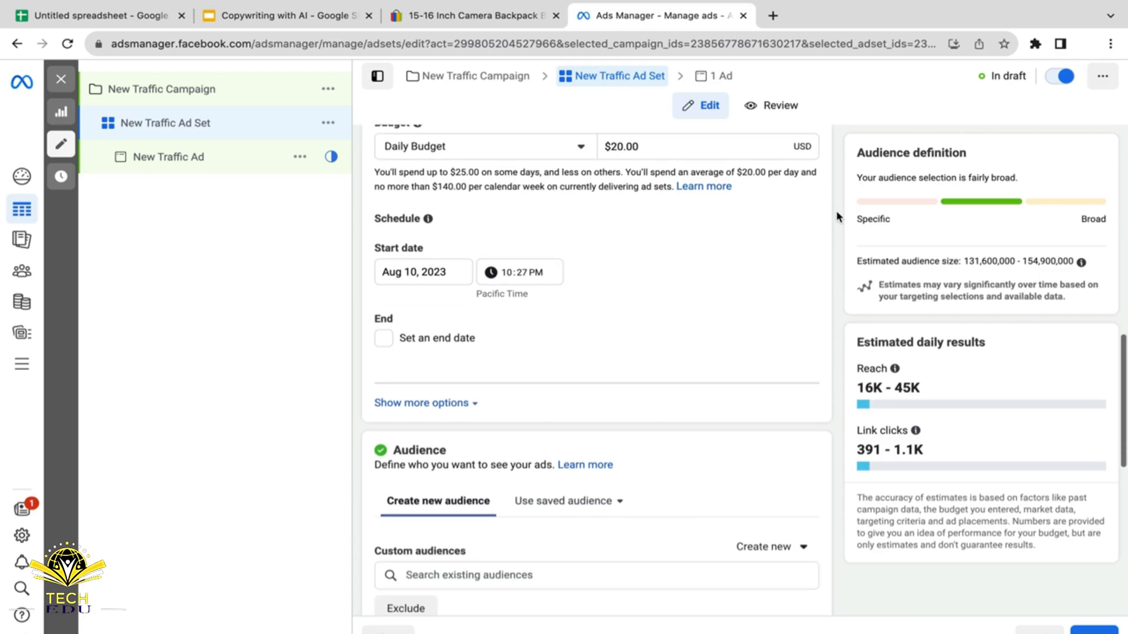
pyautogui.scroll(1, 837, 210)
pyautogui.click(668, 179)
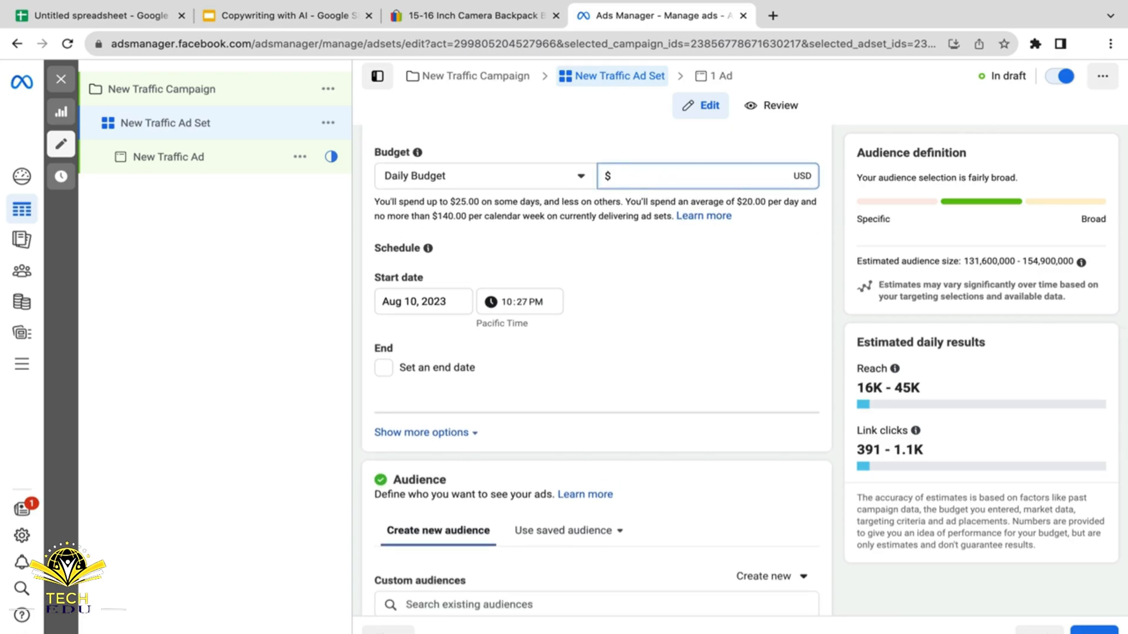
pyautogui.click(663, 262)
pyautogui.scroll(-1, 663, 262)
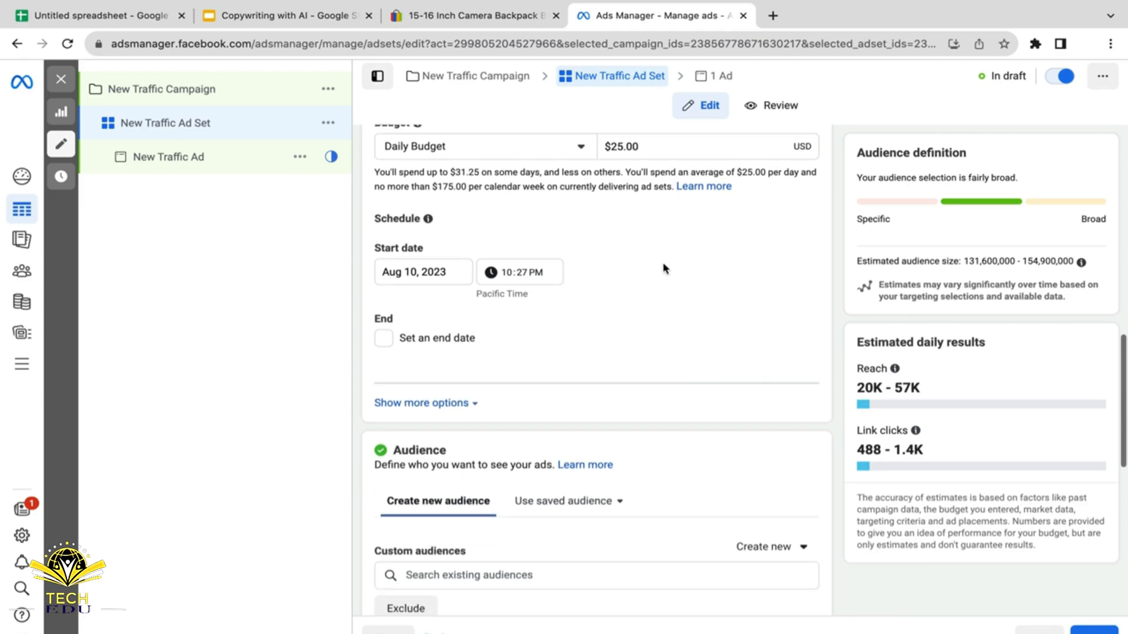
# Step: Switch the ad set to Lifetime Budget and set the amount to 170 USD
pyautogui.click(480, 144)
pyautogui.click(427, 207)
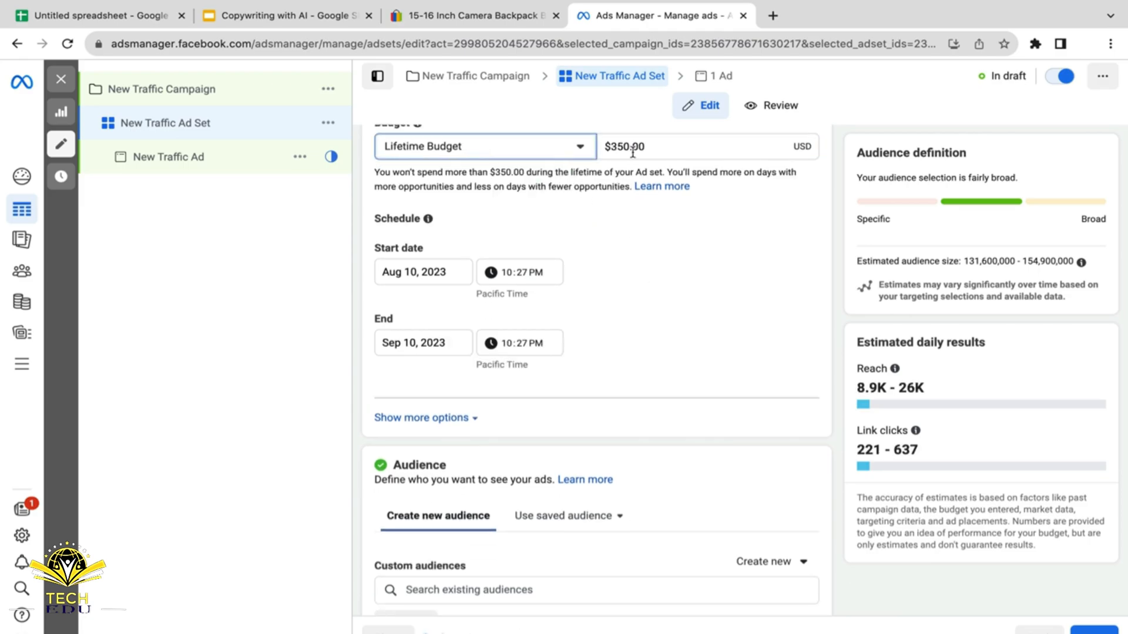
pyautogui.moveTo(681, 153); pyautogui.dragTo(618, 150)
pyautogui.press('BackSpace')
pyautogui.press('BackSpace')
pyautogui.write('170')
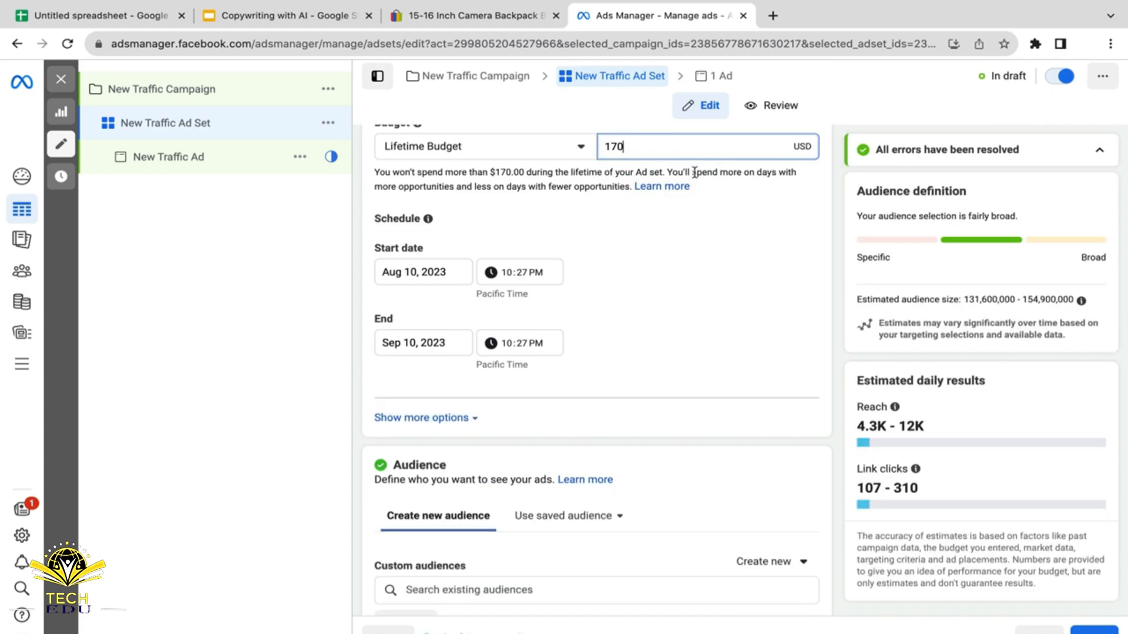
# Step: Review the ad set's lifetime budget together with its start and end dates
pyautogui.click(793, 221)
pyautogui.scroll(1, 793, 222)
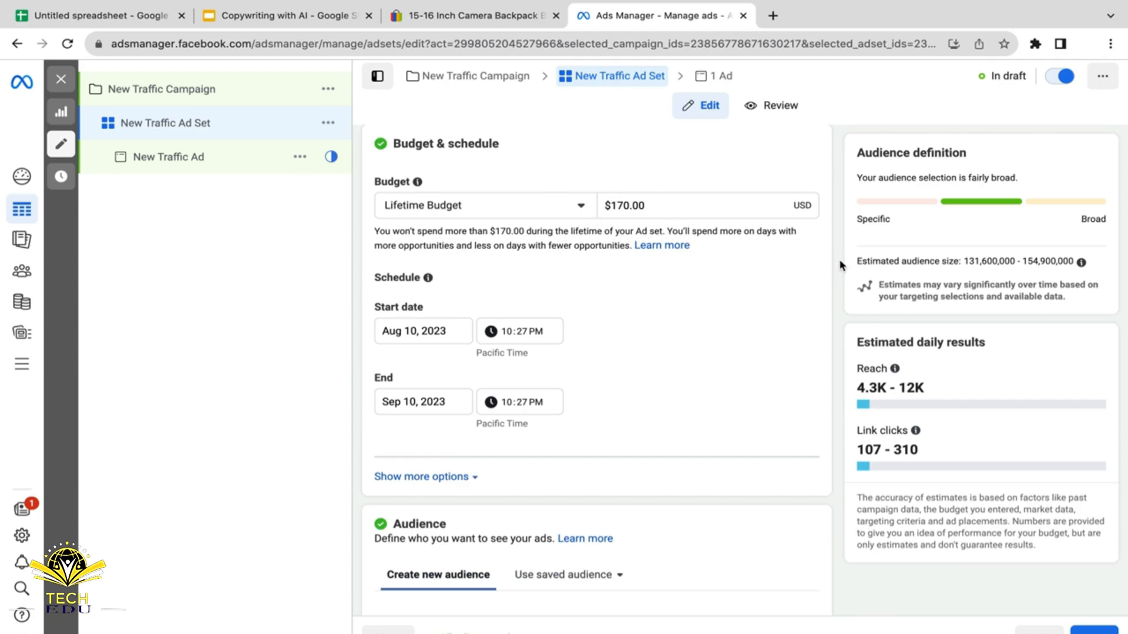
pyautogui.scroll(-2, 849, 259)
pyautogui.scroll(2, 849, 259)
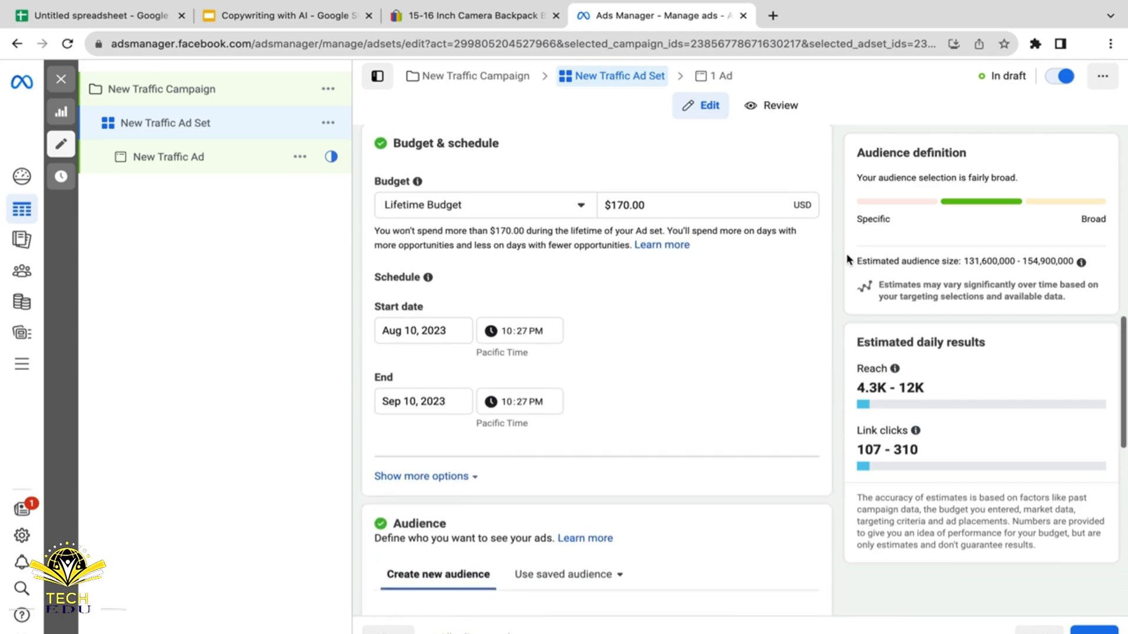
pyautogui.scroll(-2, 849, 259)
pyautogui.scroll(-1, 848, 259)
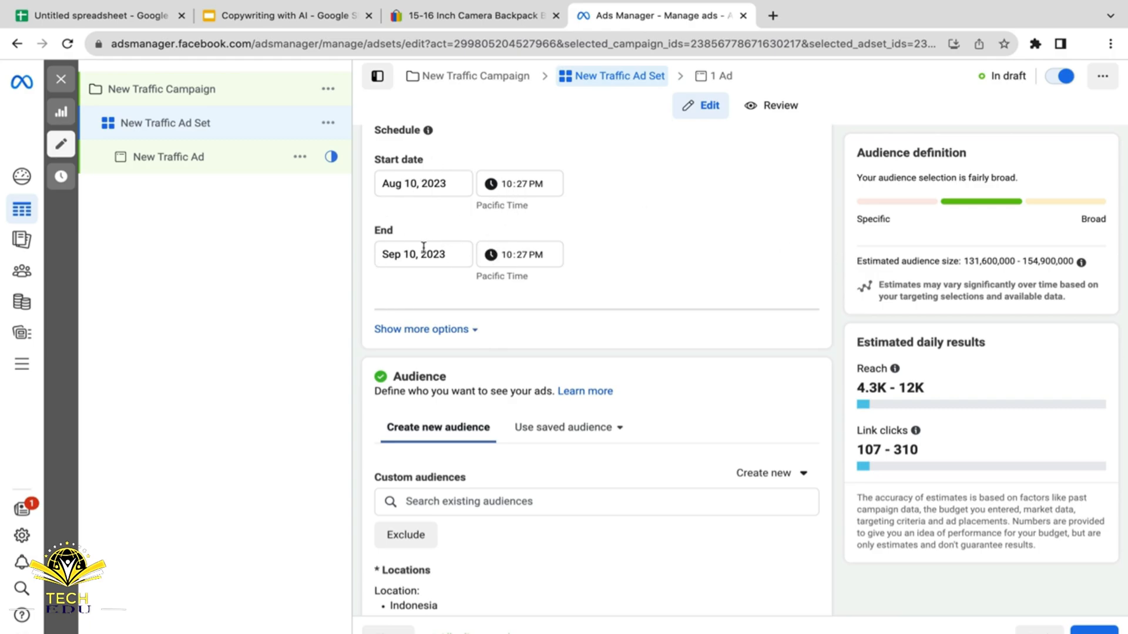
# Step: Remove Indonesia from the ad set's audience locations
pyautogui.scroll(-6, 560, 294)
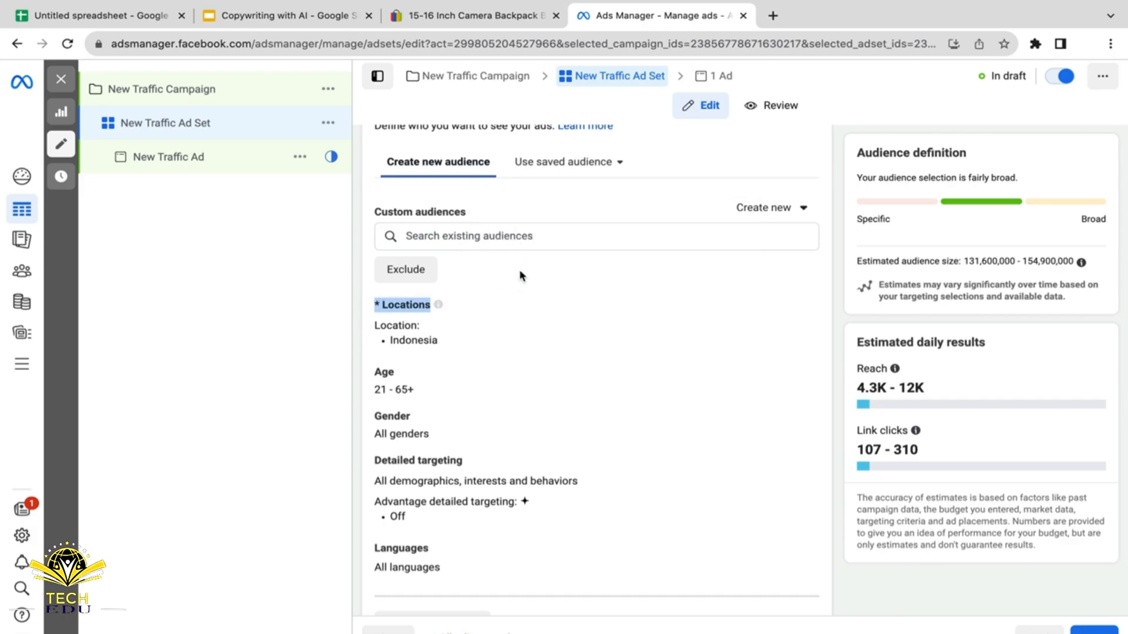
pyautogui.scroll(-1, 592, 283)
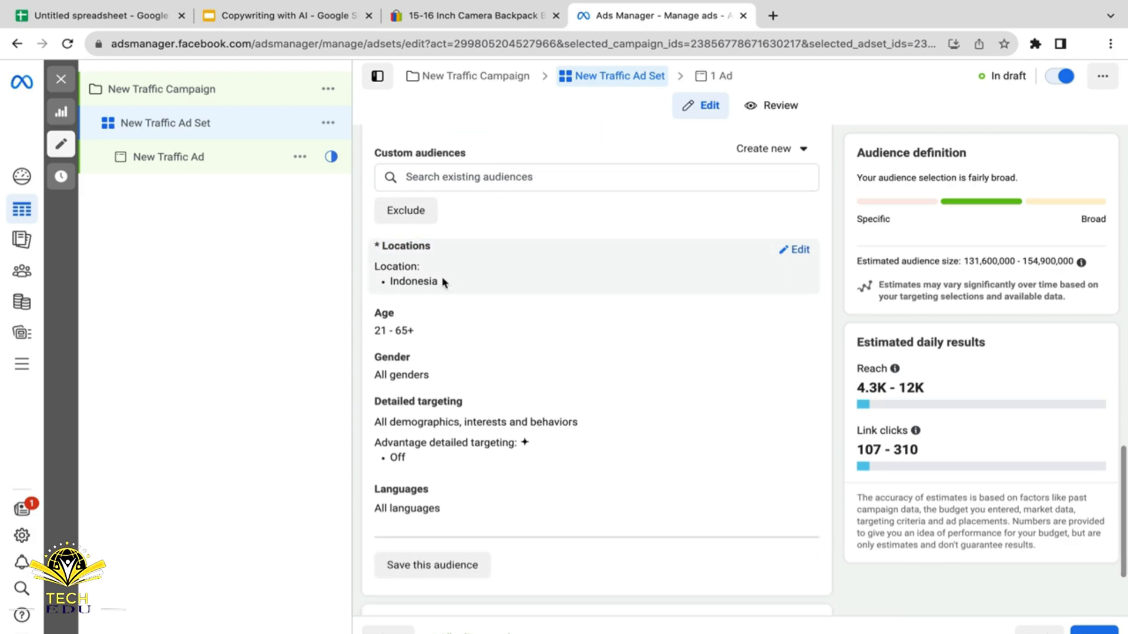
pyautogui.click(783, 259)
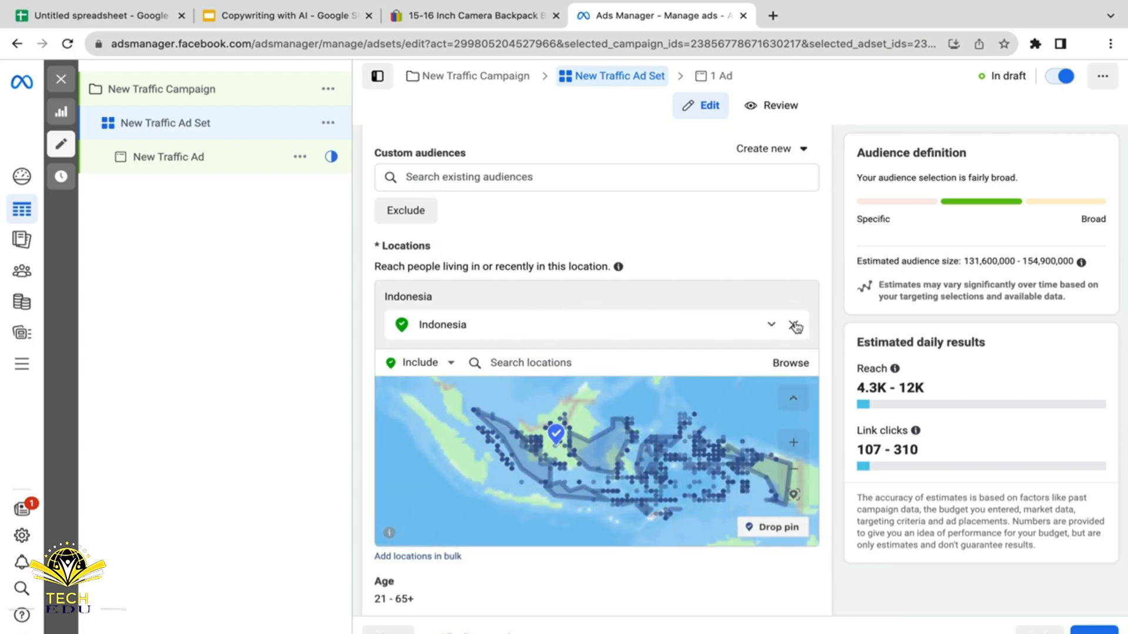
pyautogui.click(794, 325)
pyautogui.click(527, 178)
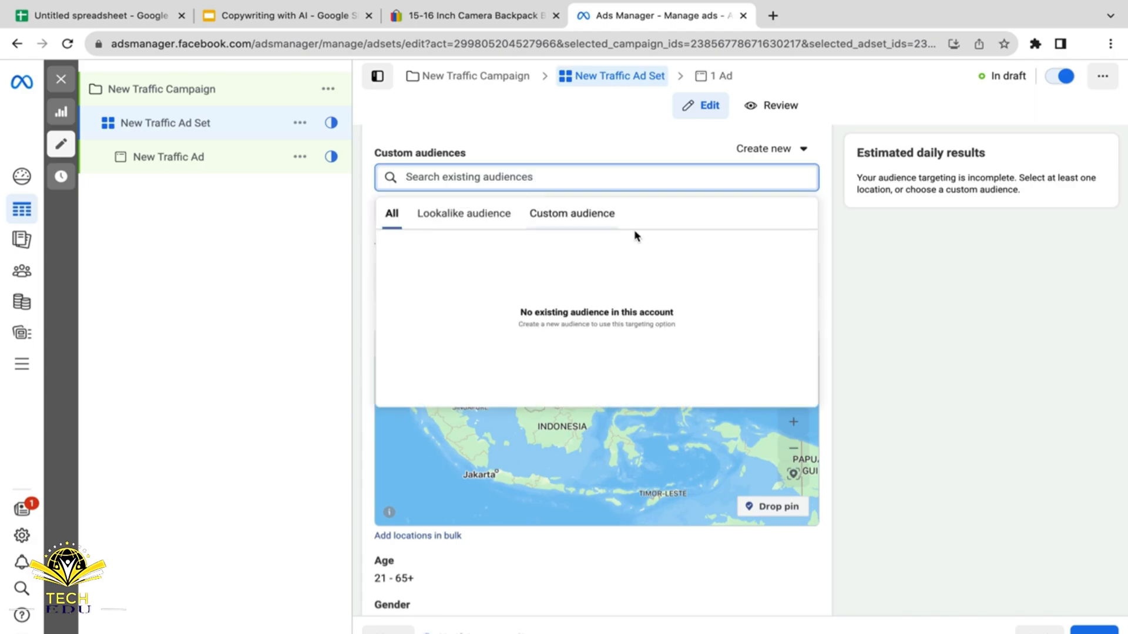
pyautogui.click(657, 438)
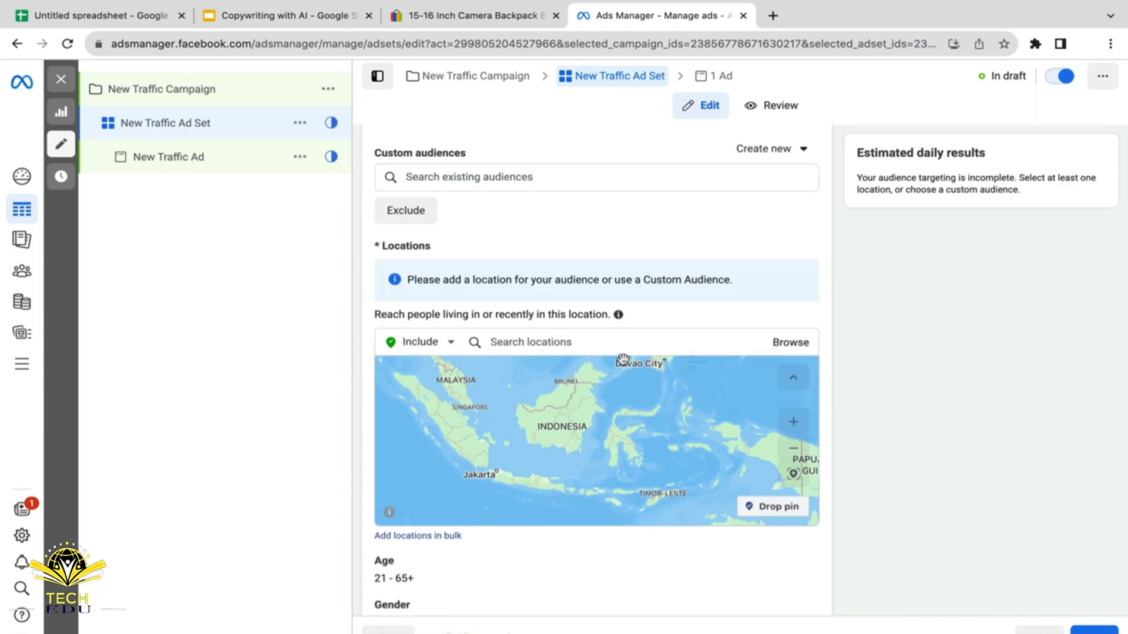
# Step: Search for the United States and include it as an audience location
pyautogui.click(562, 339)
pyautogui.write('unit')
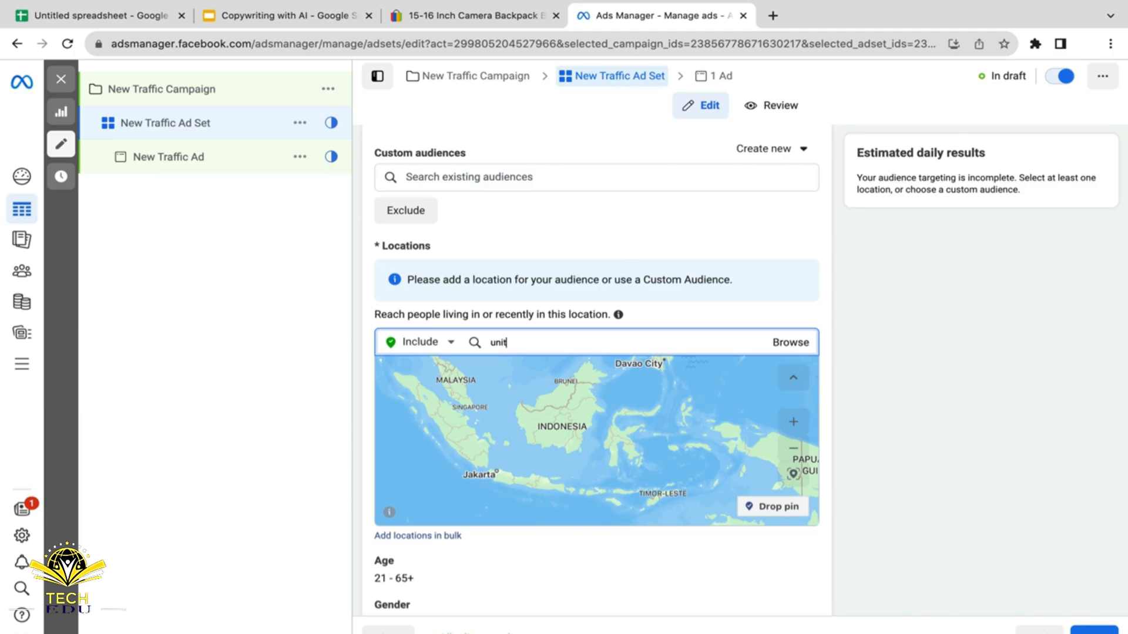
pyautogui.write('ed sta')
pyautogui.click(555, 374)
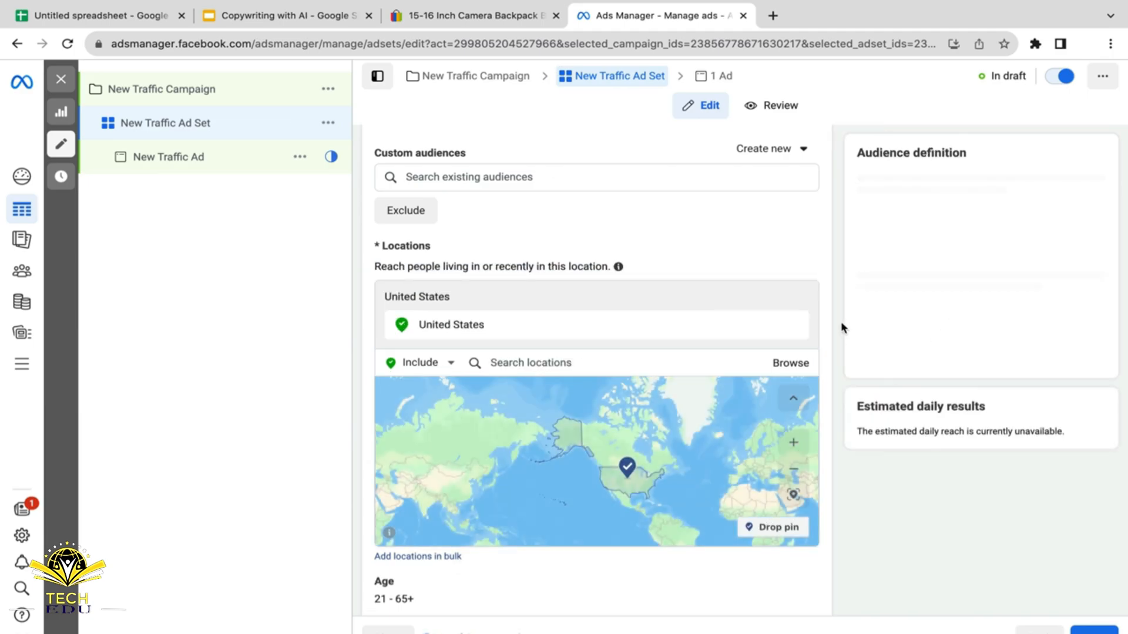
# Step: Include Canada as a second audience location alongside the United States
pyautogui.scroll(-2, 841, 322)
pyautogui.click(611, 275)
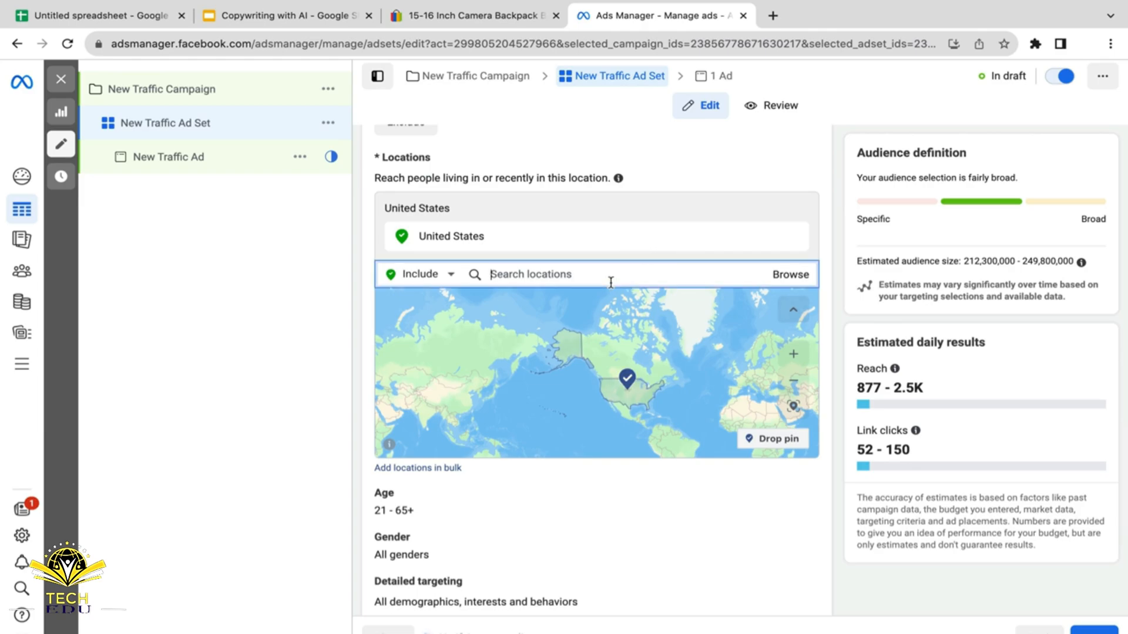
pyautogui.write('canada')
pyautogui.click(542, 312)
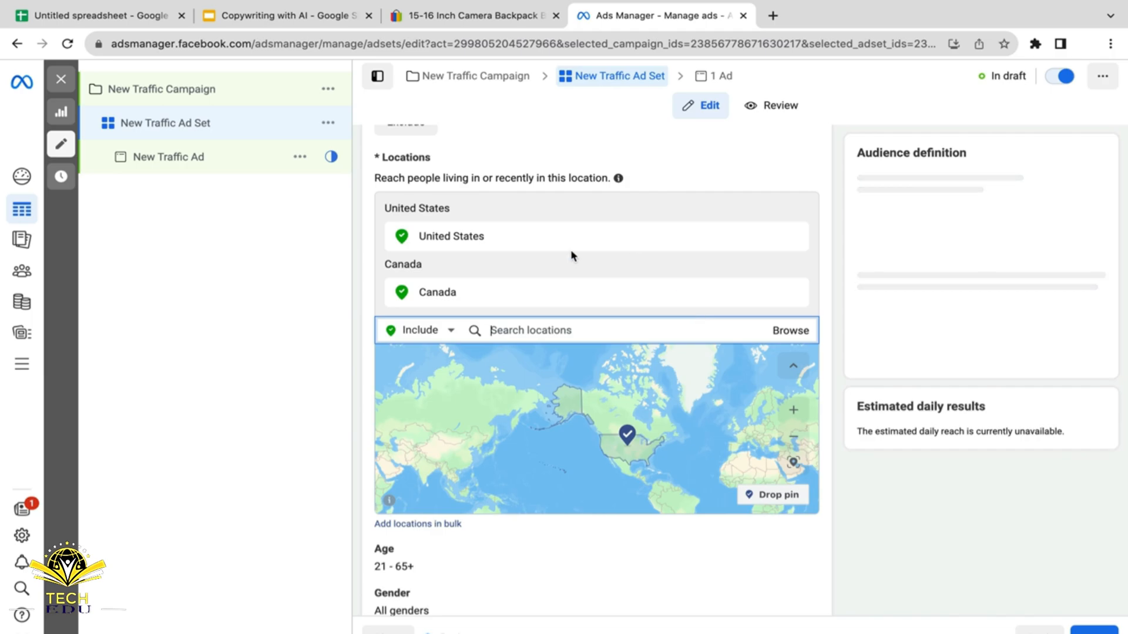
pyautogui.click(840, 260)
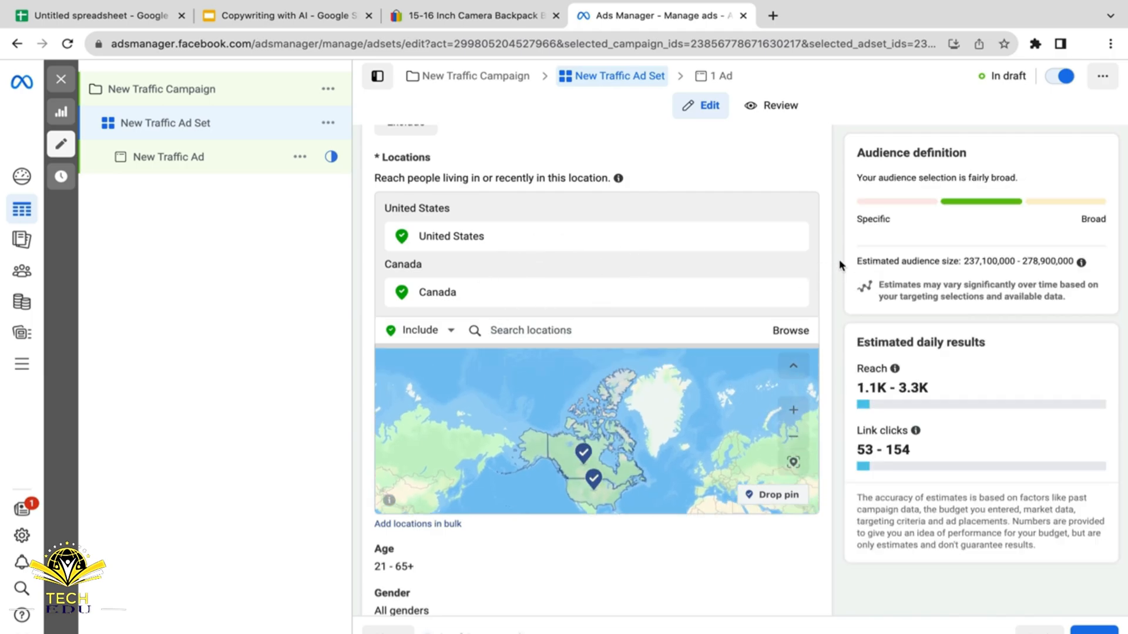
# Step: Examine the estimated daily results for the audience, including the explanation of the reach figure
pyautogui.scroll(-3, 839, 259)
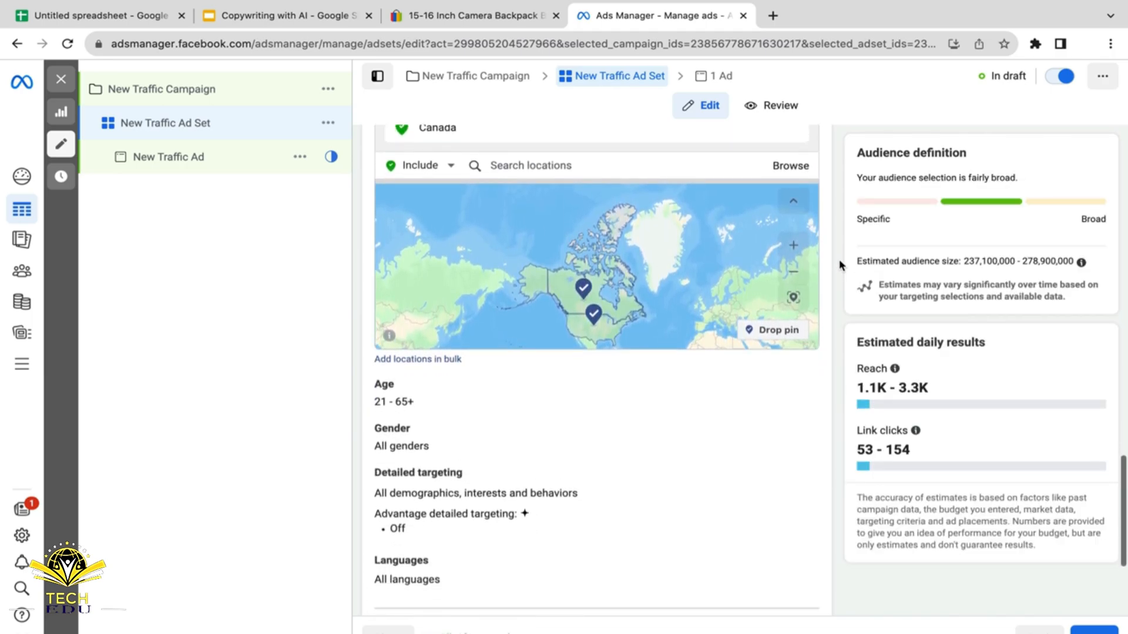
pyautogui.scroll(-1, 839, 259)
pyautogui.moveTo(891, 426)
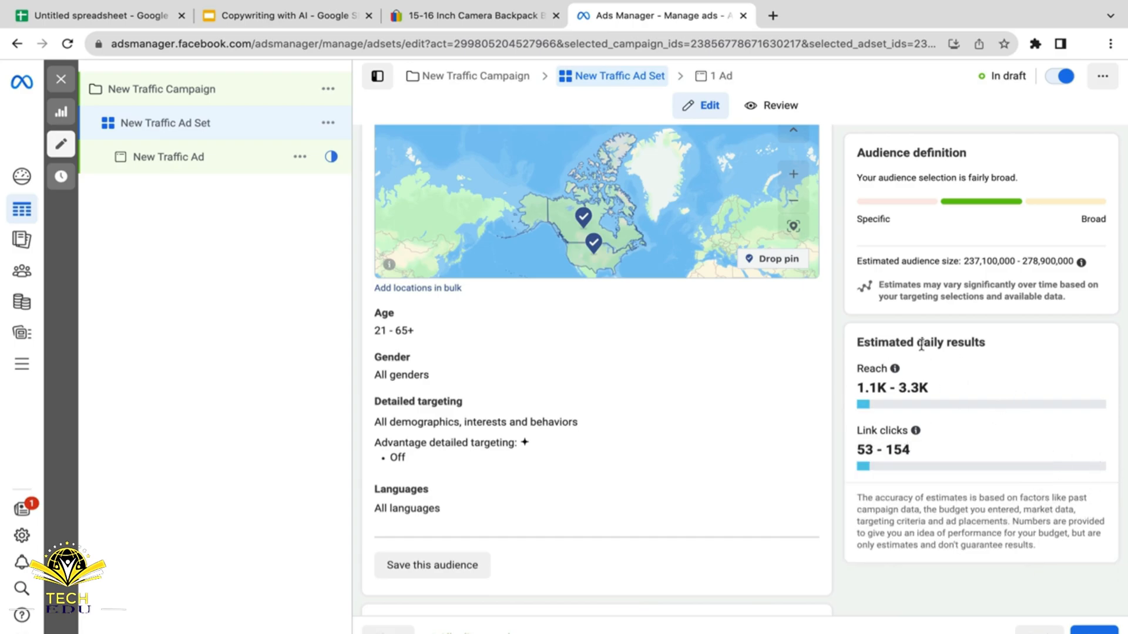
pyautogui.moveTo(928, 368)
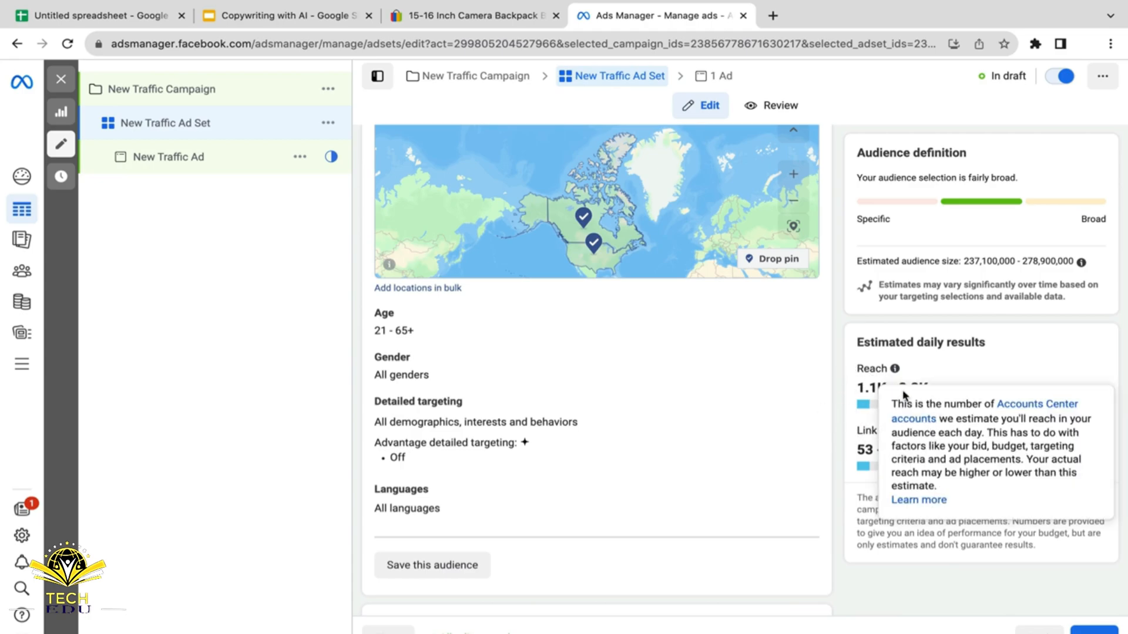
# Step: Open the audience's age range for editing
pyautogui.scroll(-1, 994, 363)
pyautogui.scroll(-1, 995, 363)
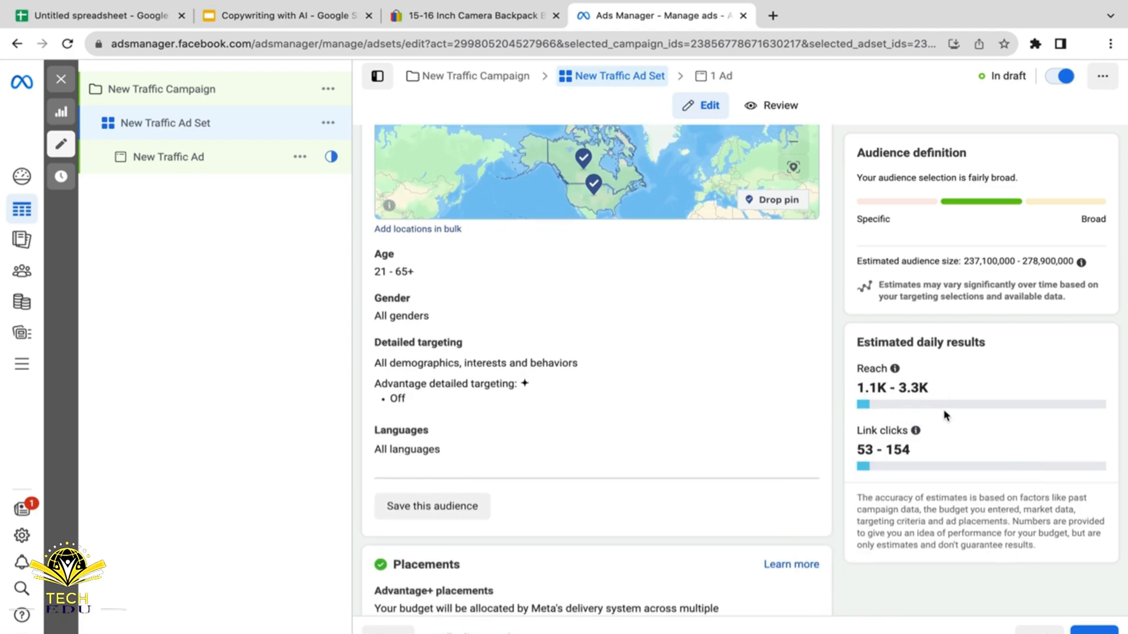
pyautogui.scroll(-1, 1038, 428)
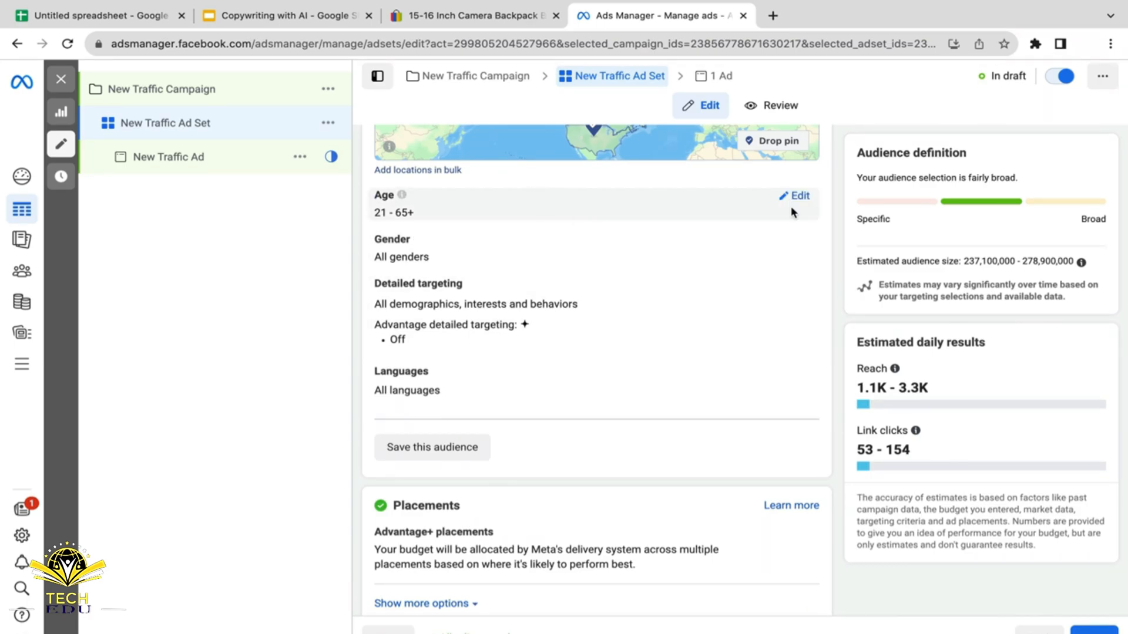
pyautogui.click(800, 197)
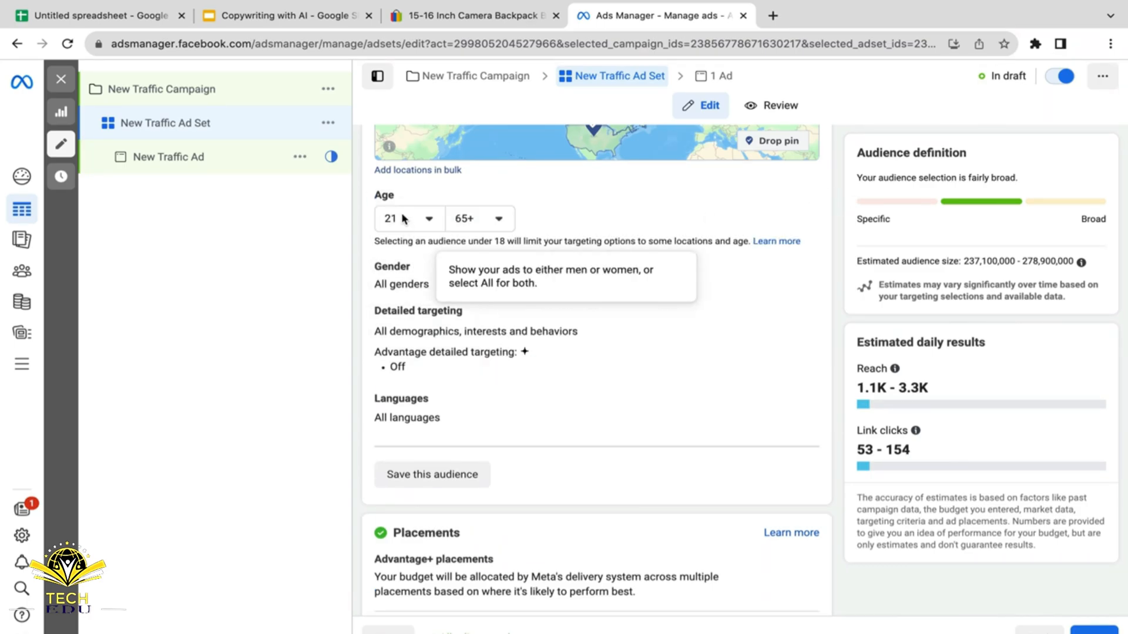
# Step: Set the audience's minimum age to 26
pyautogui.click(428, 220)
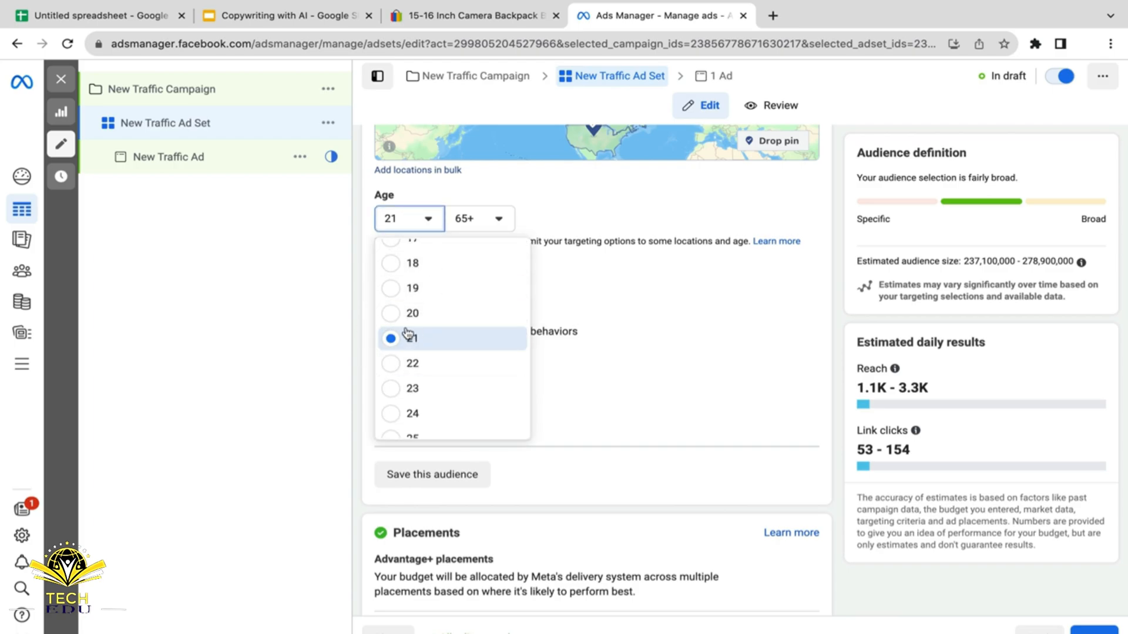
pyautogui.click(498, 220)
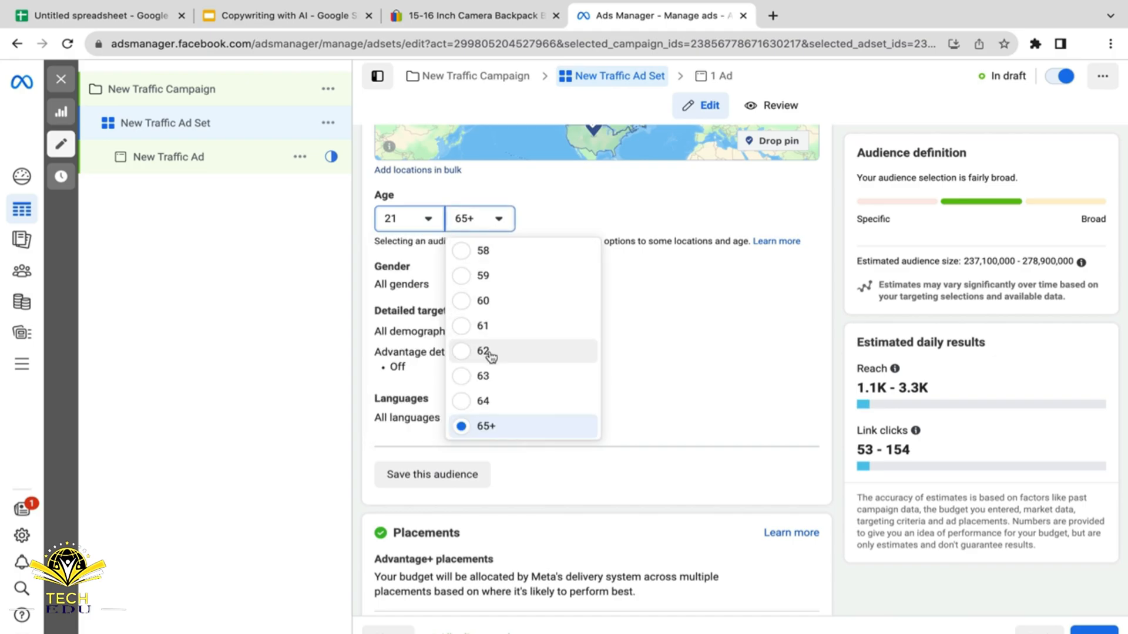
pyautogui.press('Up')
pyautogui.press('Up')
pyautogui.press('Up')
pyautogui.press('Up')
pyautogui.press('Up')
pyautogui.press('Up')
pyautogui.press('Up')
pyautogui.press('Up')
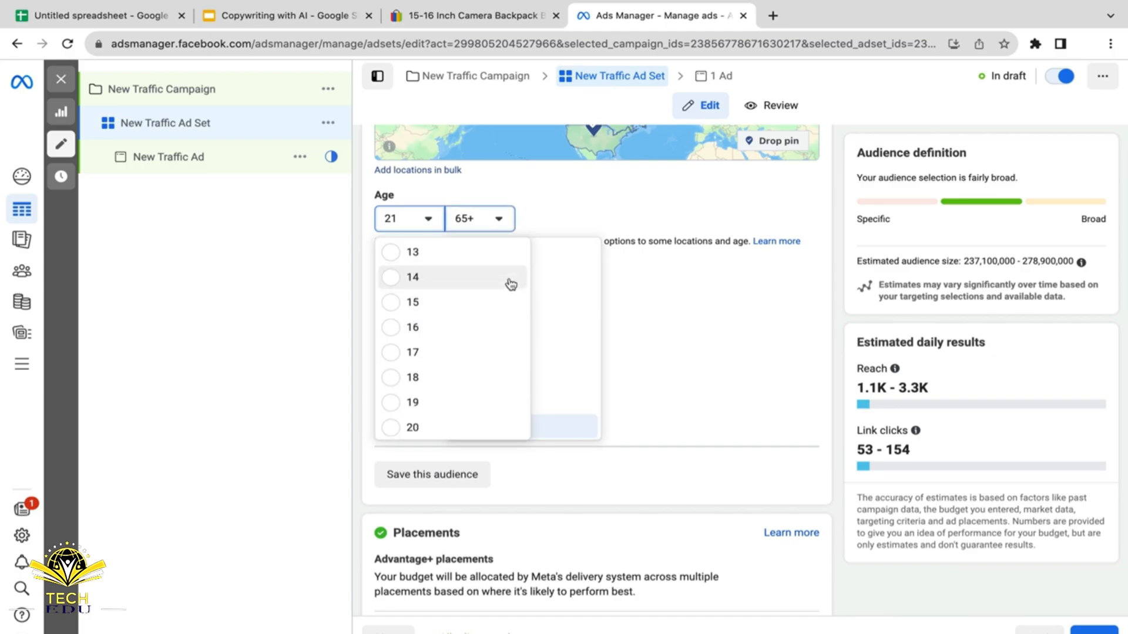
pyautogui.press('Down')
pyautogui.press('Down')
pyautogui.press('Down')
pyautogui.press('Down')
pyautogui.press('Down')
pyautogui.press('Down')
pyautogui.press('Down')
pyautogui.press('Down')
pyautogui.press('Down')
pyautogui.press('Down')
pyautogui.press('Down')
pyautogui.press('Down')
pyautogui.press('Down')
pyautogui.press('Down')
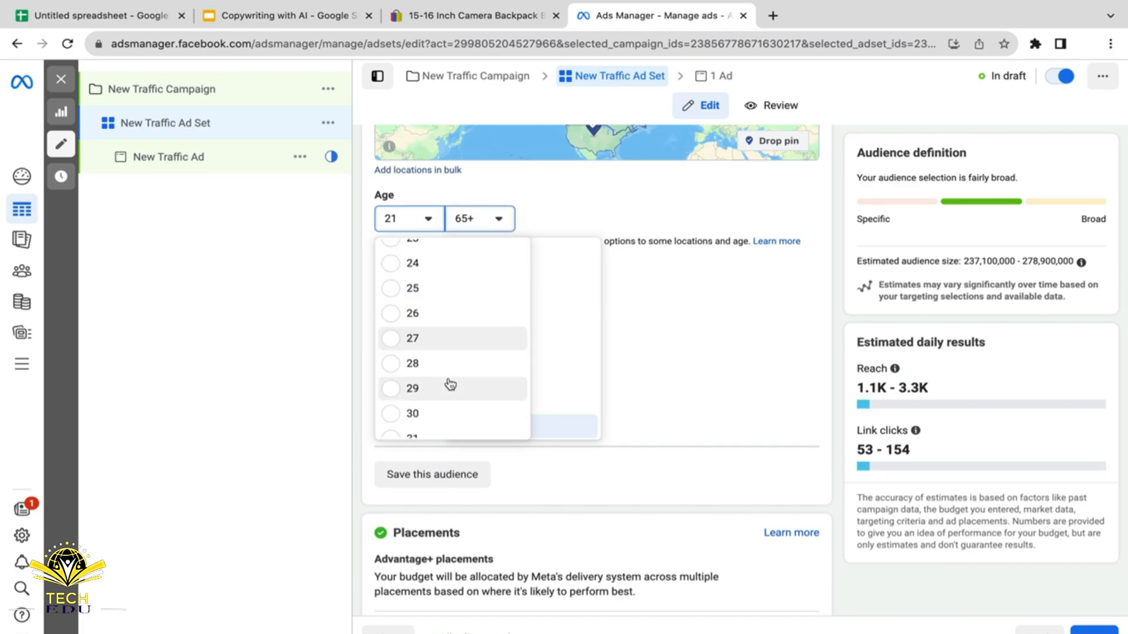
pyautogui.click(429, 318)
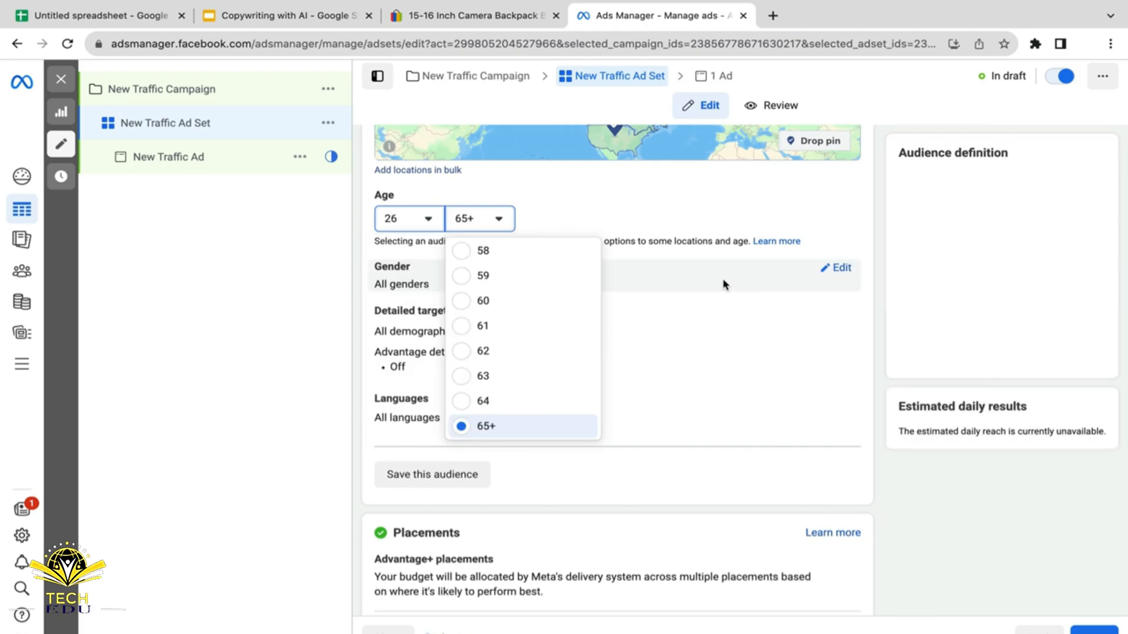
pyautogui.click(559, 219)
# Step: Return the audience's minimum age to 21
pyautogui.click(410, 226)
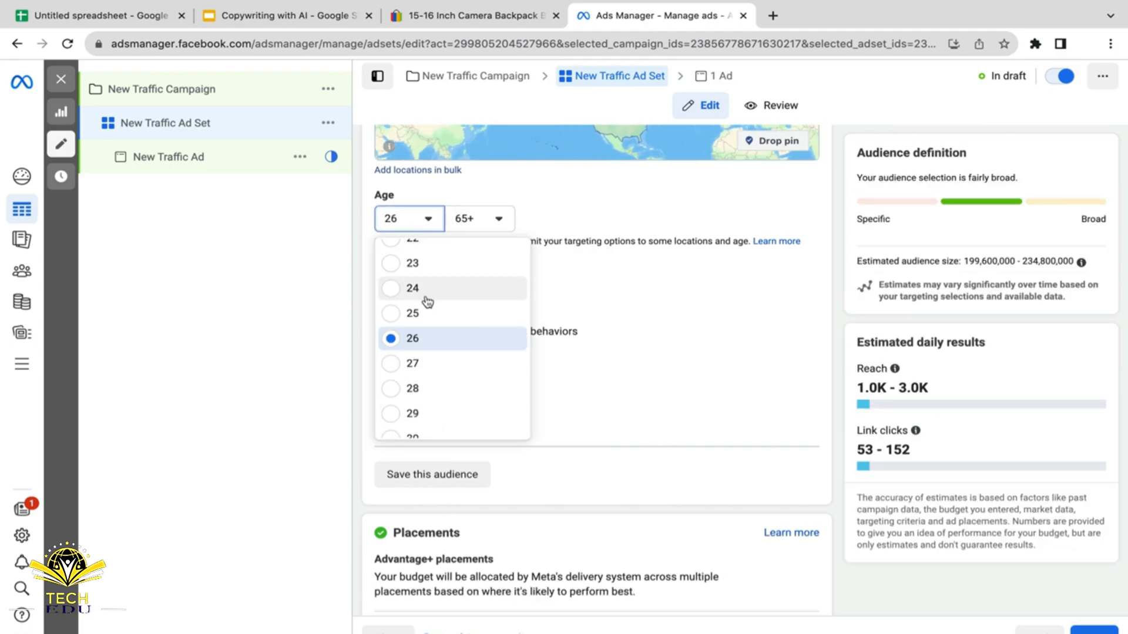
pyautogui.scroll(2, 428, 301)
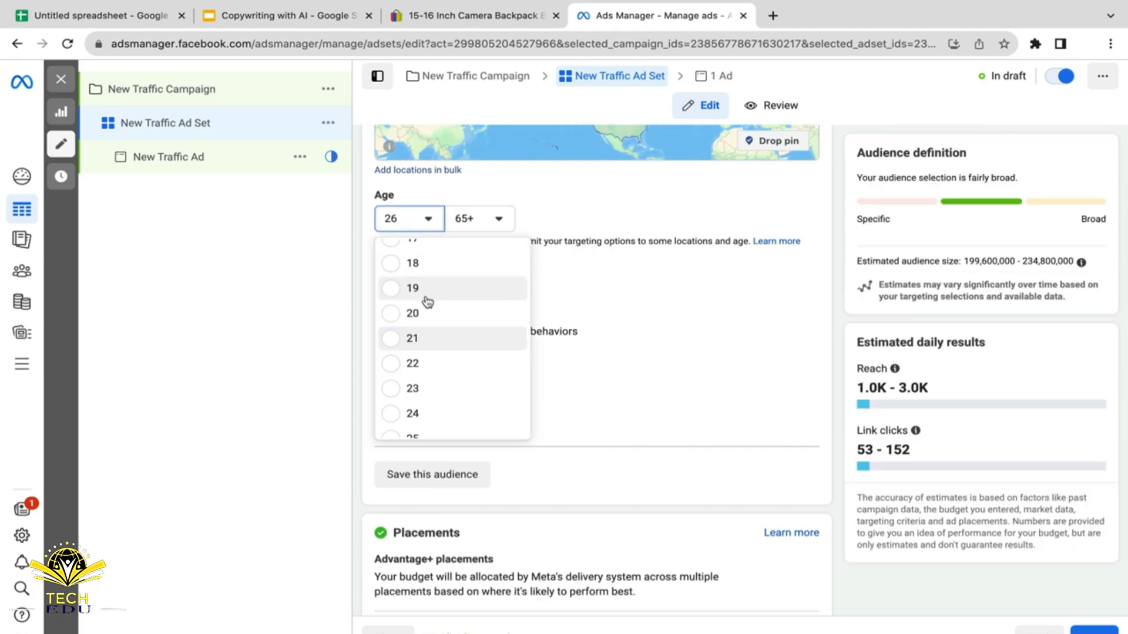
pyautogui.click(413, 339)
# Step: Set the audience's maximum age to 26
pyautogui.click(487, 219)
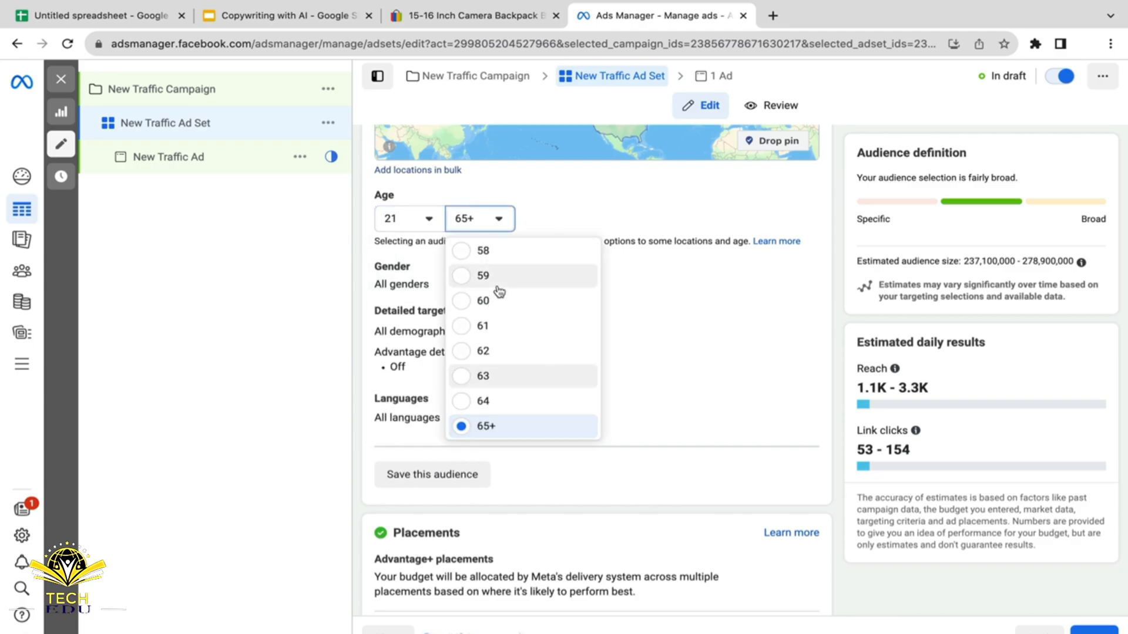
pyautogui.scroll(15, 499, 292)
pyautogui.scroll(-2, 499, 292)
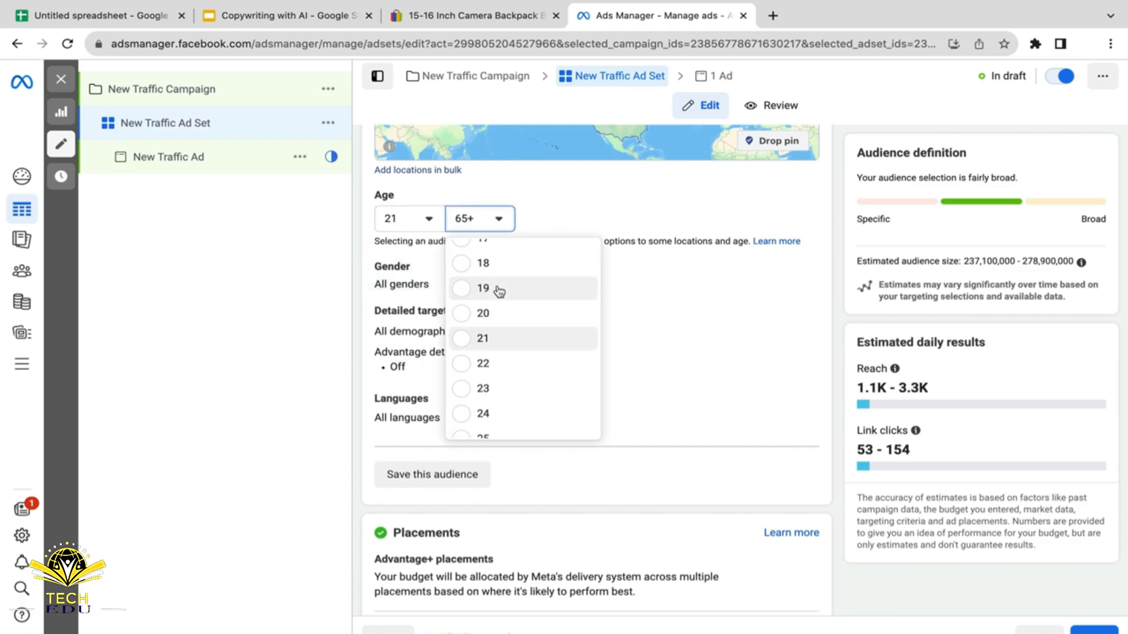
pyautogui.scroll(-2, 499, 422)
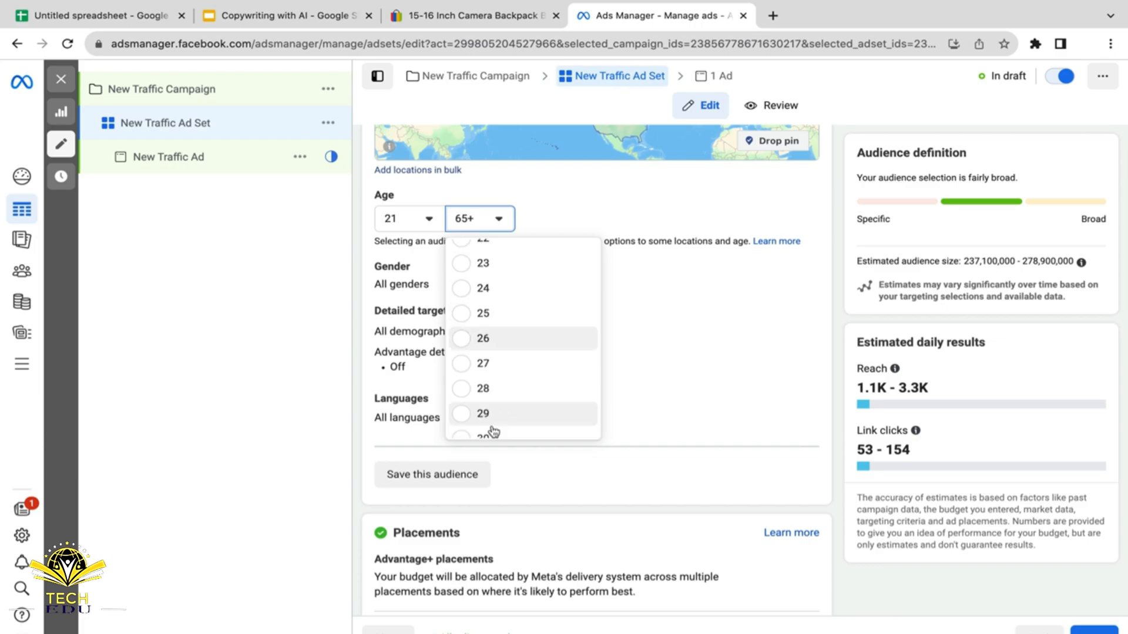
pyautogui.click(492, 340)
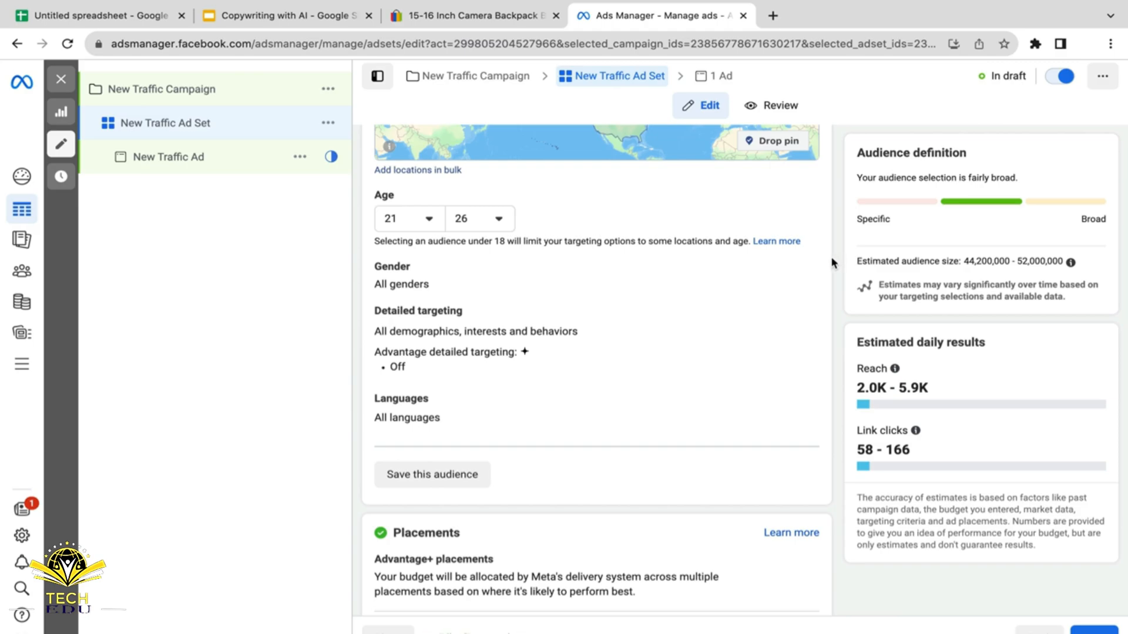
# Step: Search detailed targeting for "travel" and add the Frequent Travelers behavior to the audience
pyautogui.scroll(-1, 832, 263)
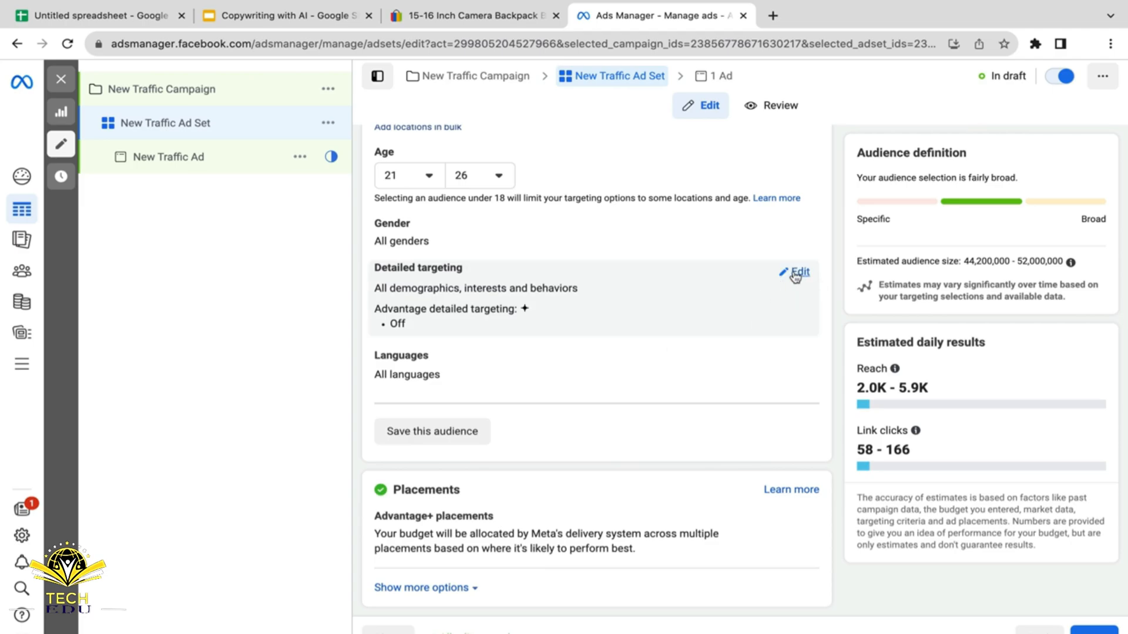
pyautogui.click(796, 274)
pyautogui.click(650, 308)
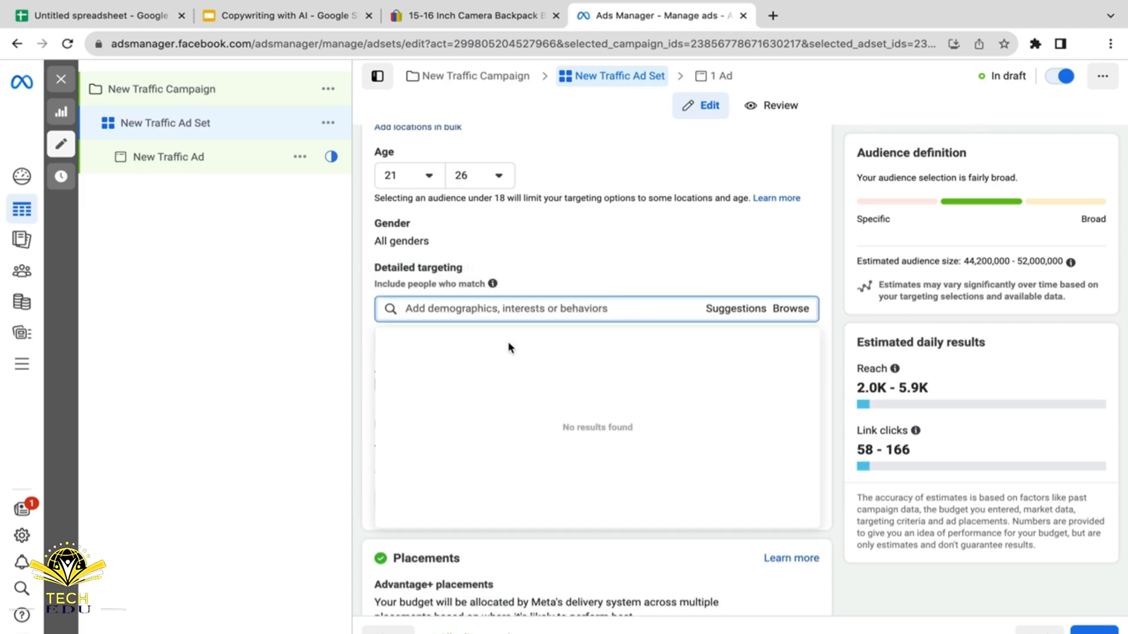
pyautogui.write('travel')
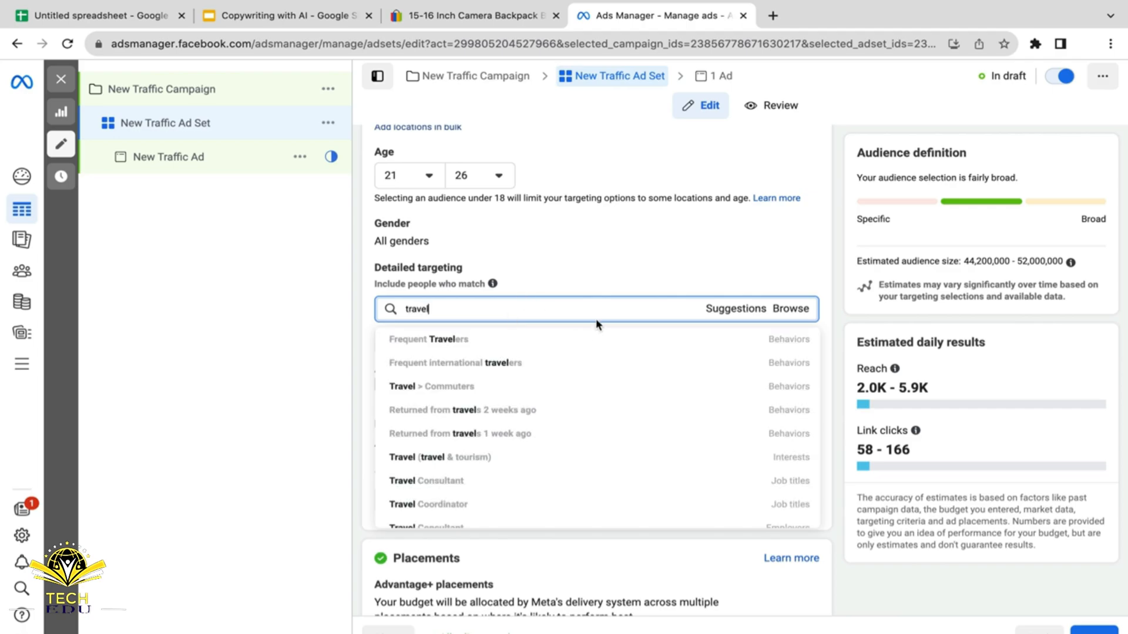
pyautogui.click(480, 339)
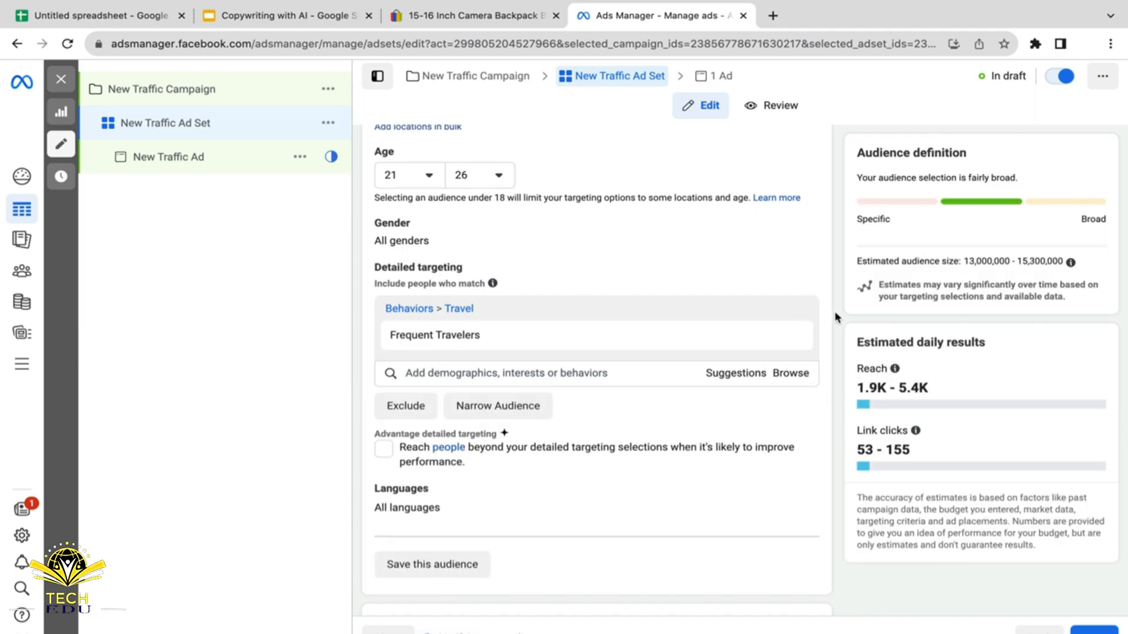
pyautogui.scroll(-2, 837, 317)
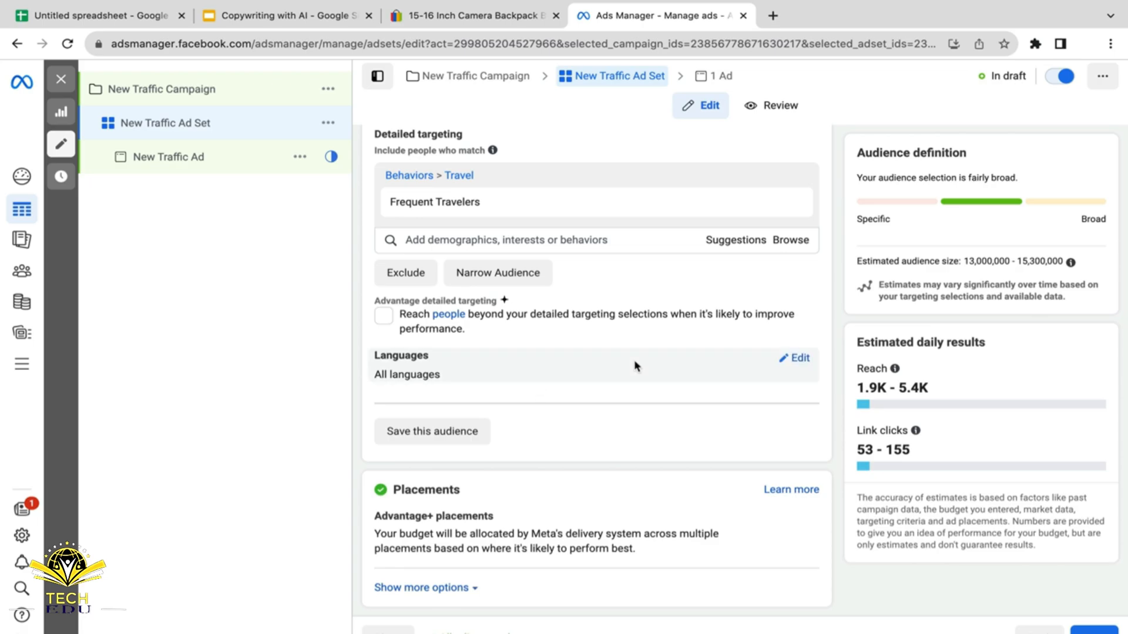
# Step: Restrict the audience's languages to English (All)
pyautogui.click(802, 367)
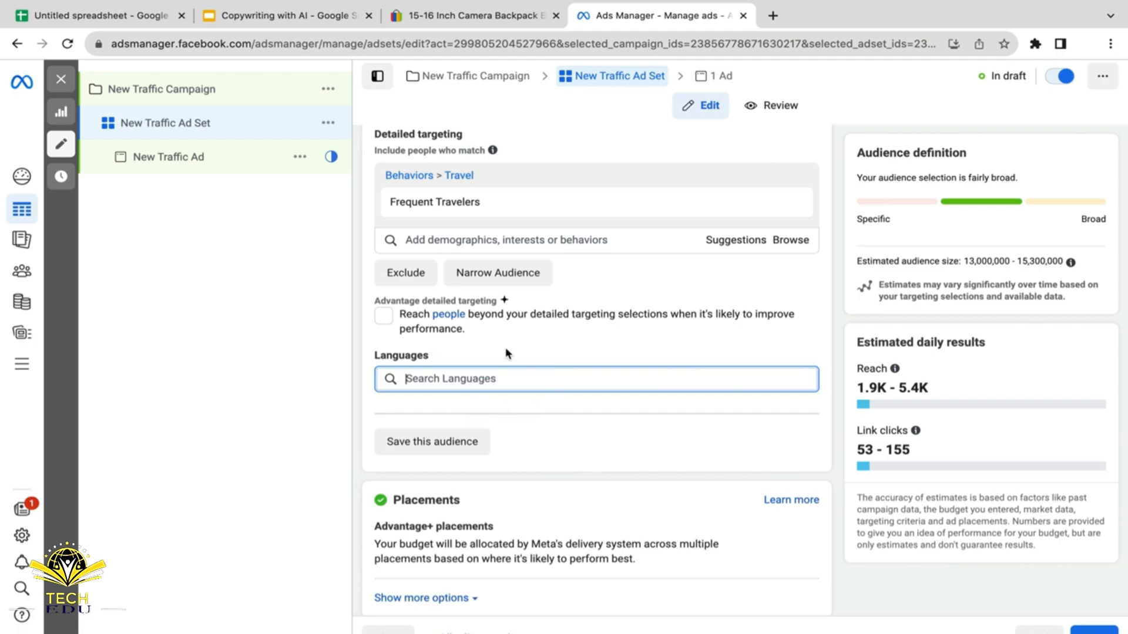
pyautogui.write('engl')
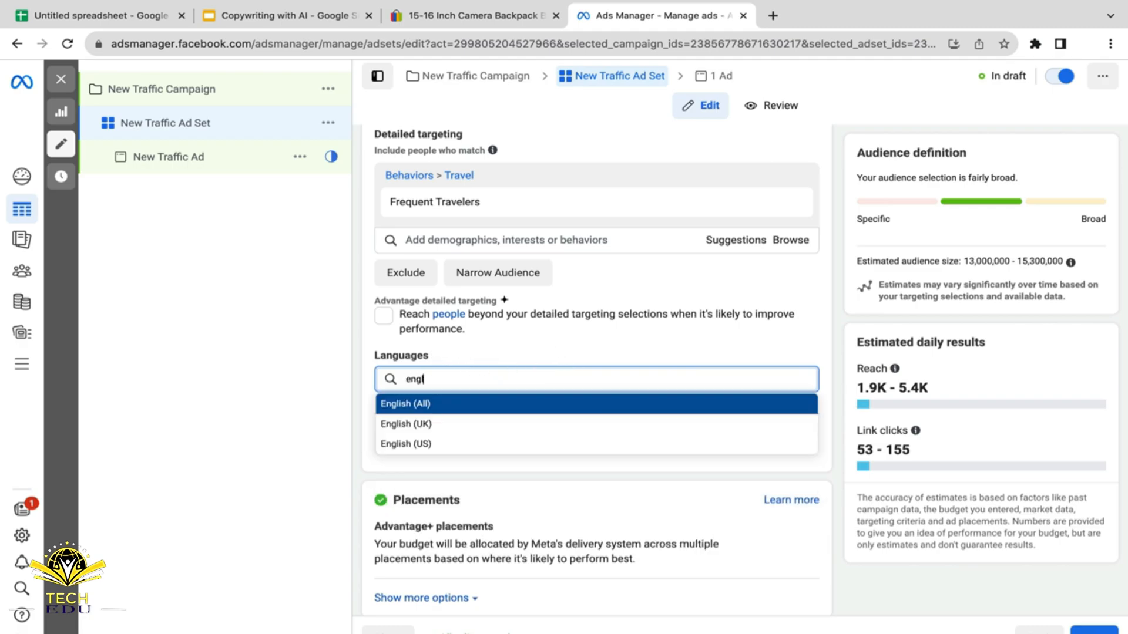
pyautogui.click(461, 404)
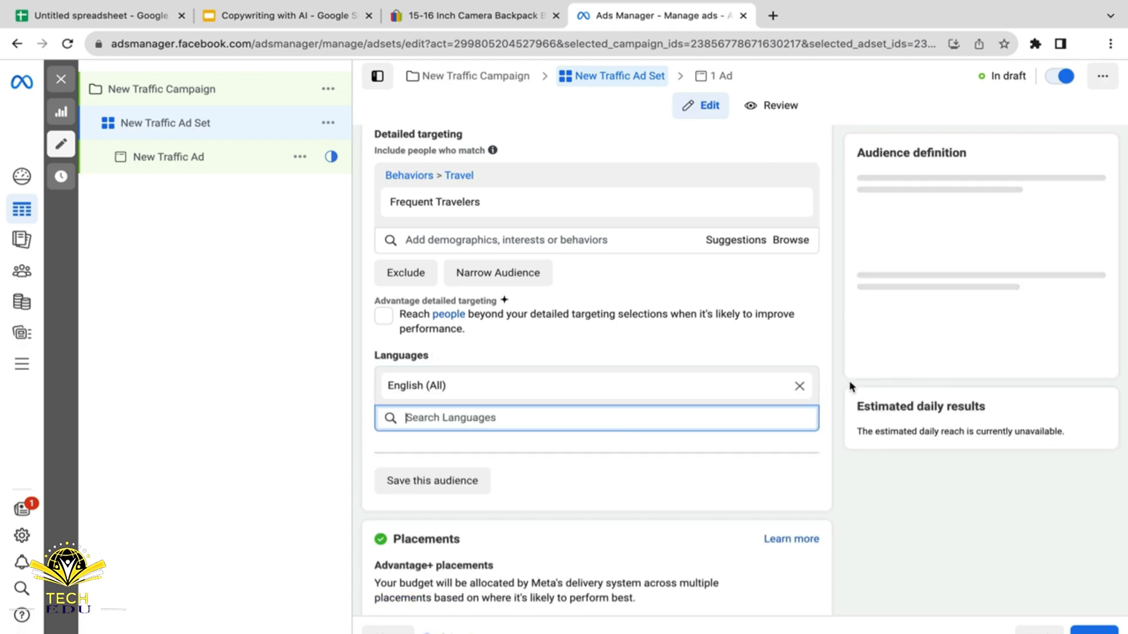
# Step: Expand the additional placement options to view the brand safety and suitability settings
pyautogui.scroll(-1, 834, 401)
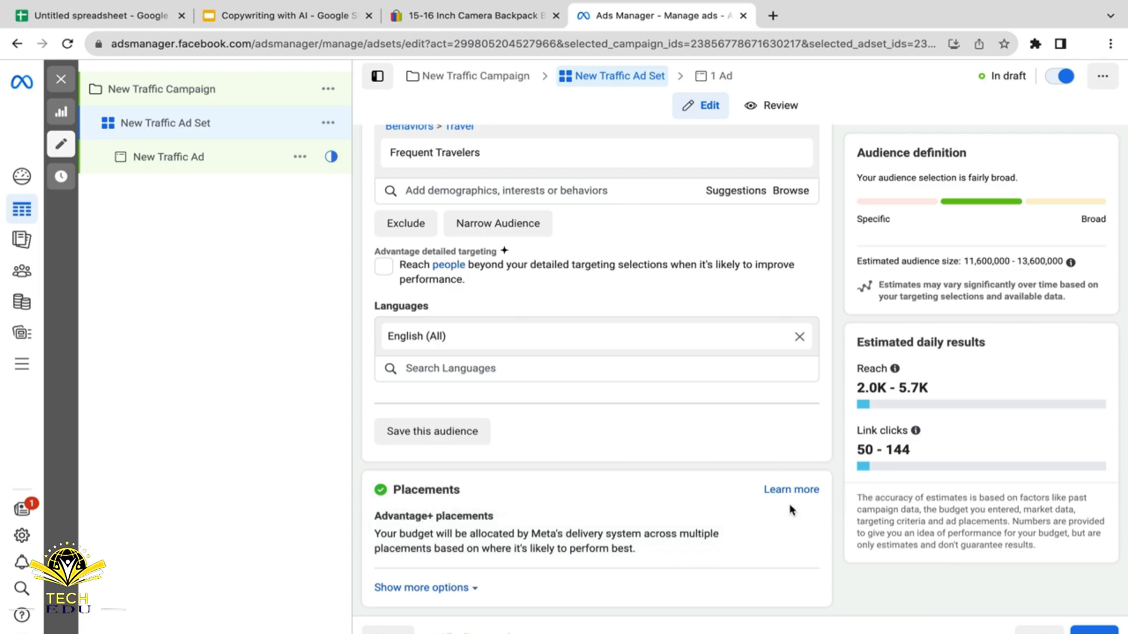
pyautogui.click(466, 588)
pyautogui.scroll(-1, 694, 556)
pyautogui.scroll(-3, 694, 556)
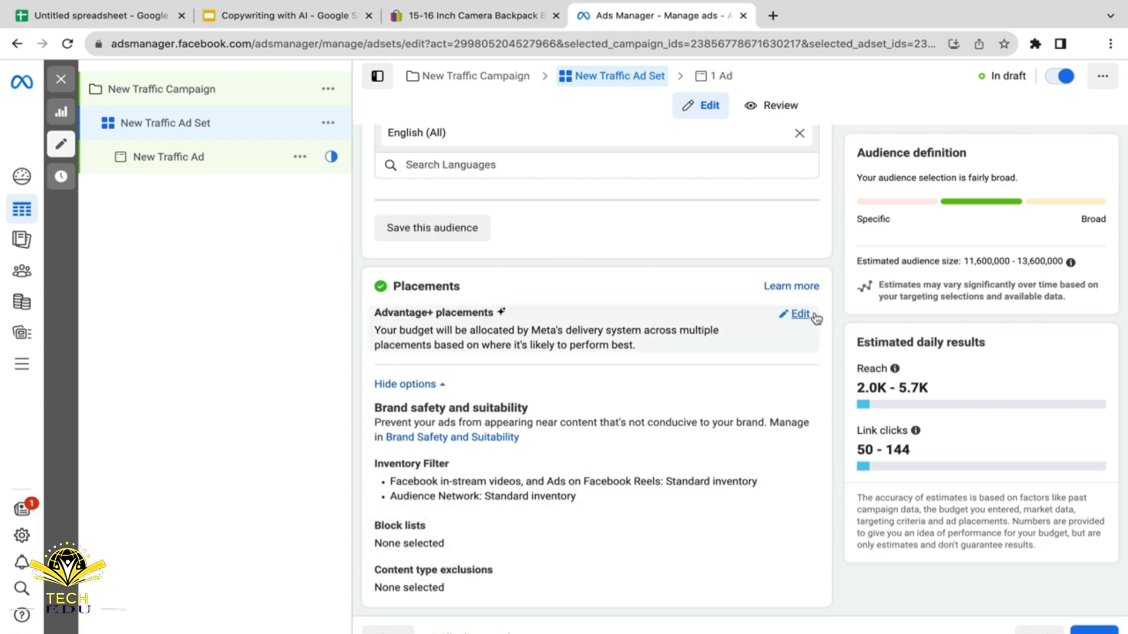
# Step: Switch the ad set to manual placements and exclude the Audience network and Messenger platforms
pyautogui.click(800, 314)
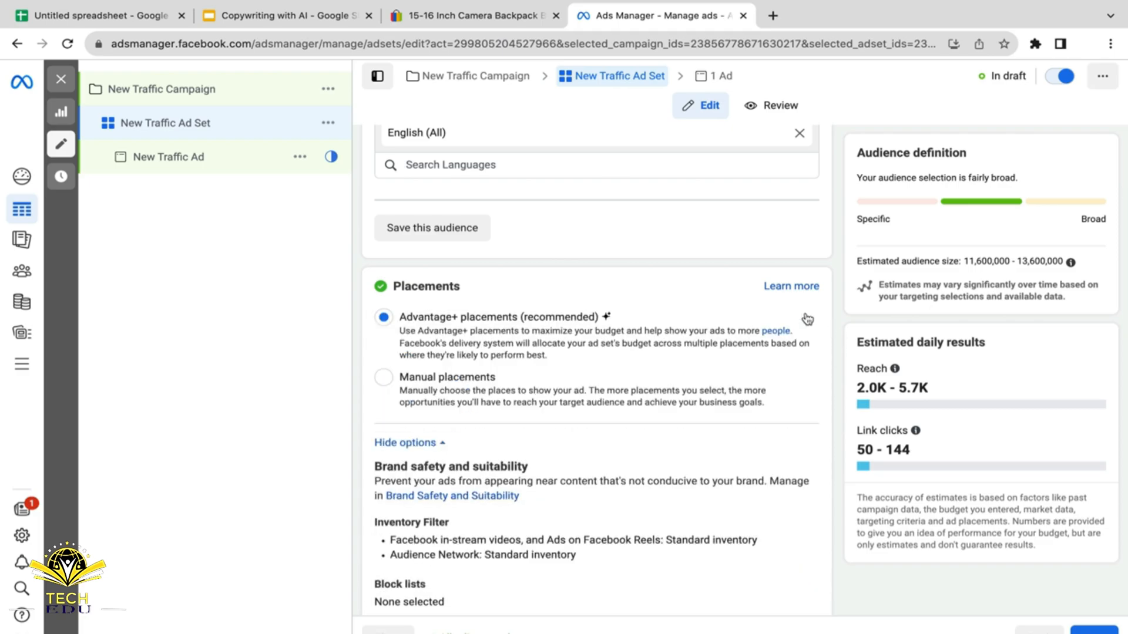
pyautogui.click(384, 377)
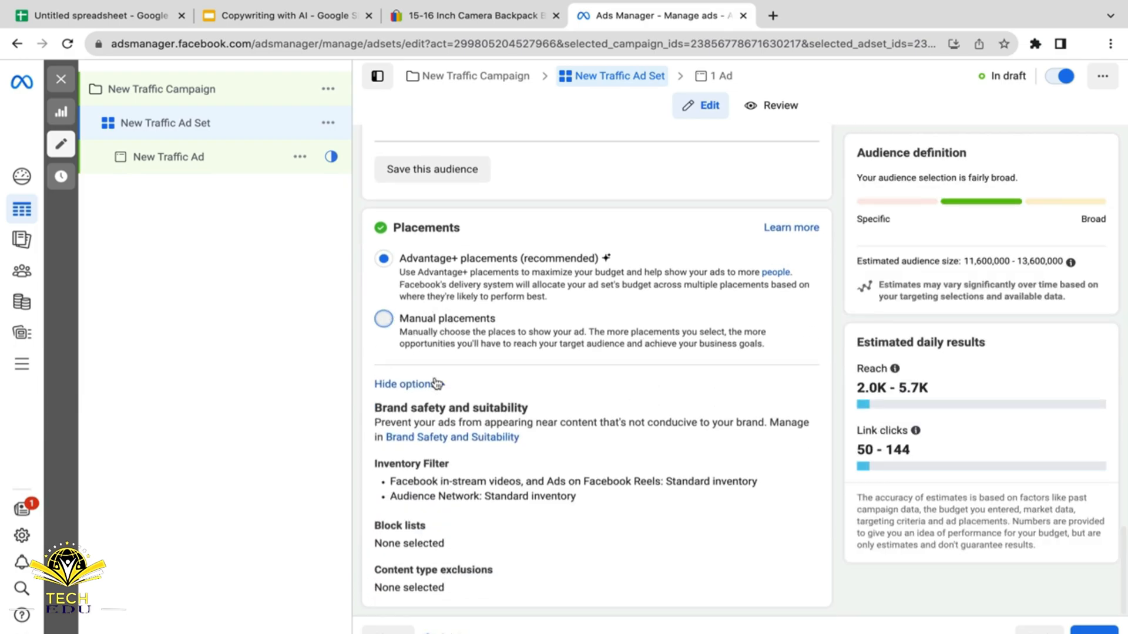
pyautogui.click(384, 318)
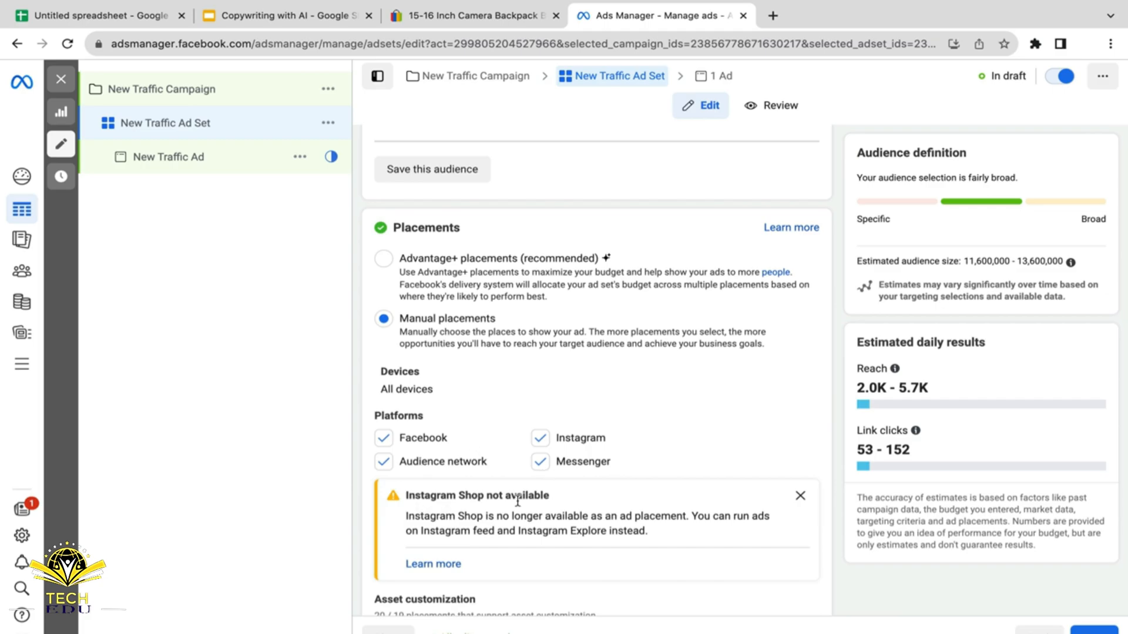
pyautogui.click(384, 461)
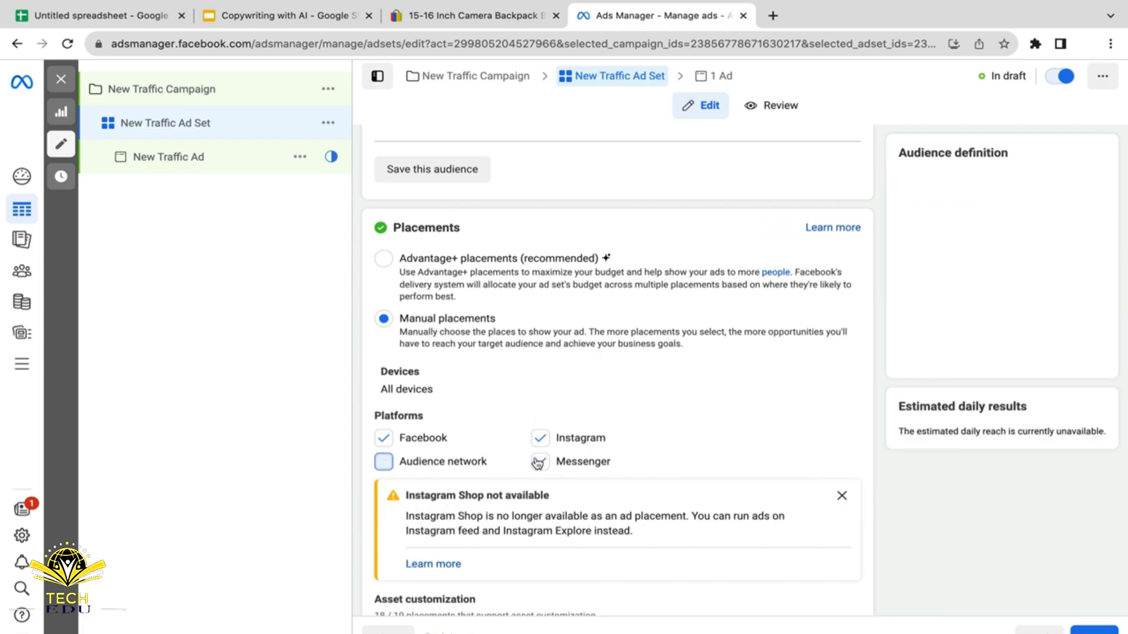
pyautogui.click(539, 462)
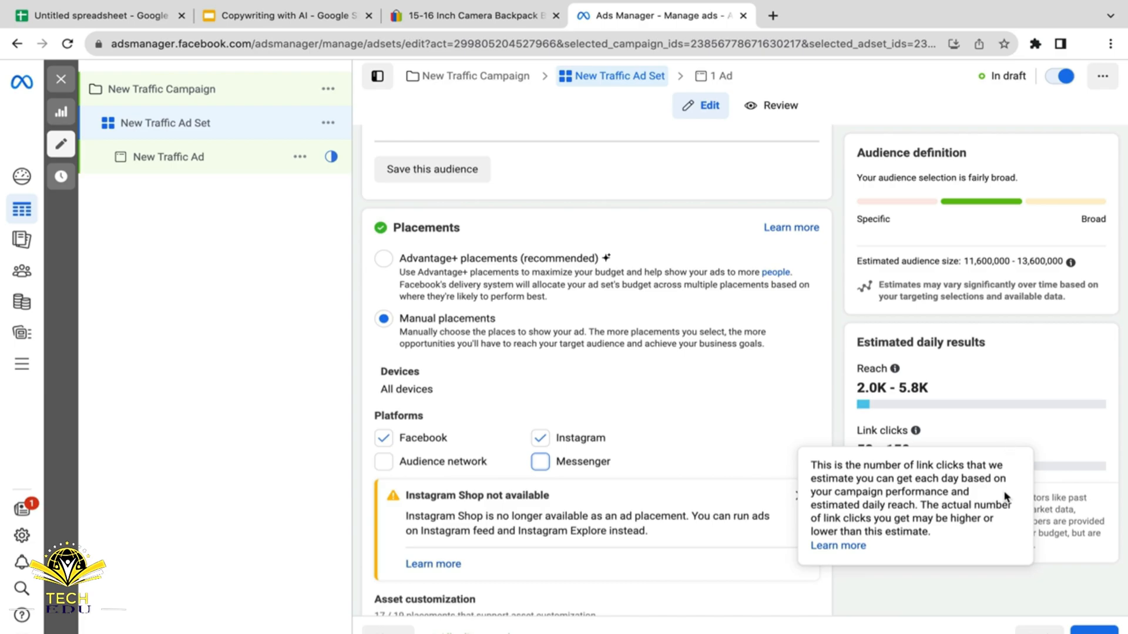
# Step: Continue from the ad set to the settings of the New Traffic Ad
pyautogui.scroll(-1, 962, 548)
pyautogui.scroll(-8, 963, 549)
pyautogui.scroll(-9, 962, 548)
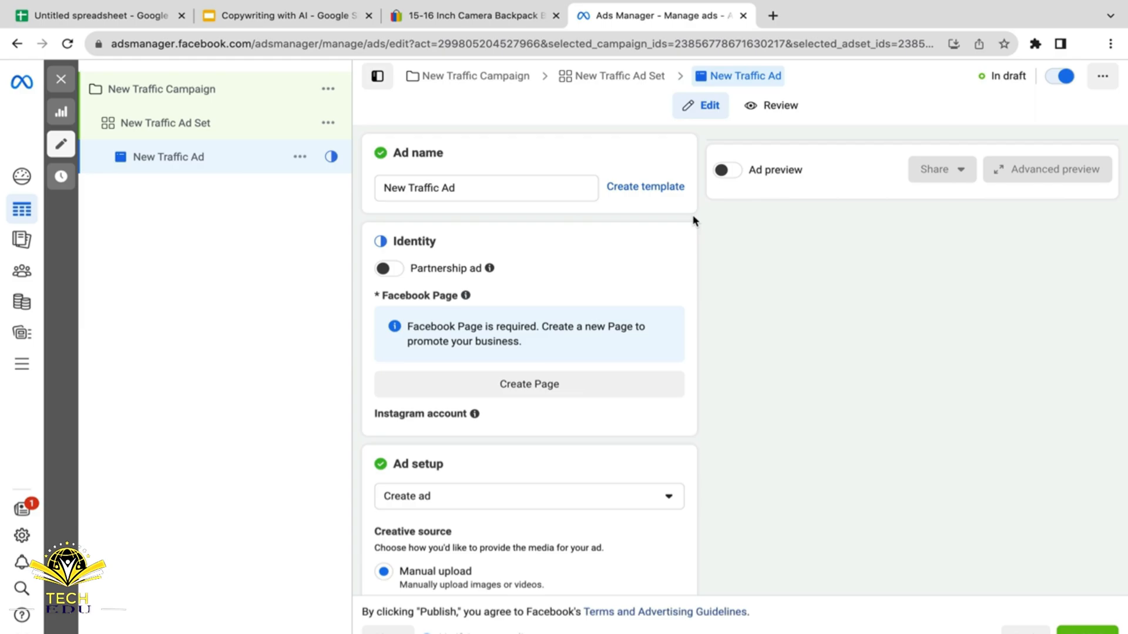
# Step: Examine the ad's identity, creative source, format and ad creative settings, and dismiss the recommendation pop-ups
pyautogui.scroll(-2, 695, 221)
pyautogui.scroll(2, 695, 221)
pyautogui.scroll(-1, 695, 221)
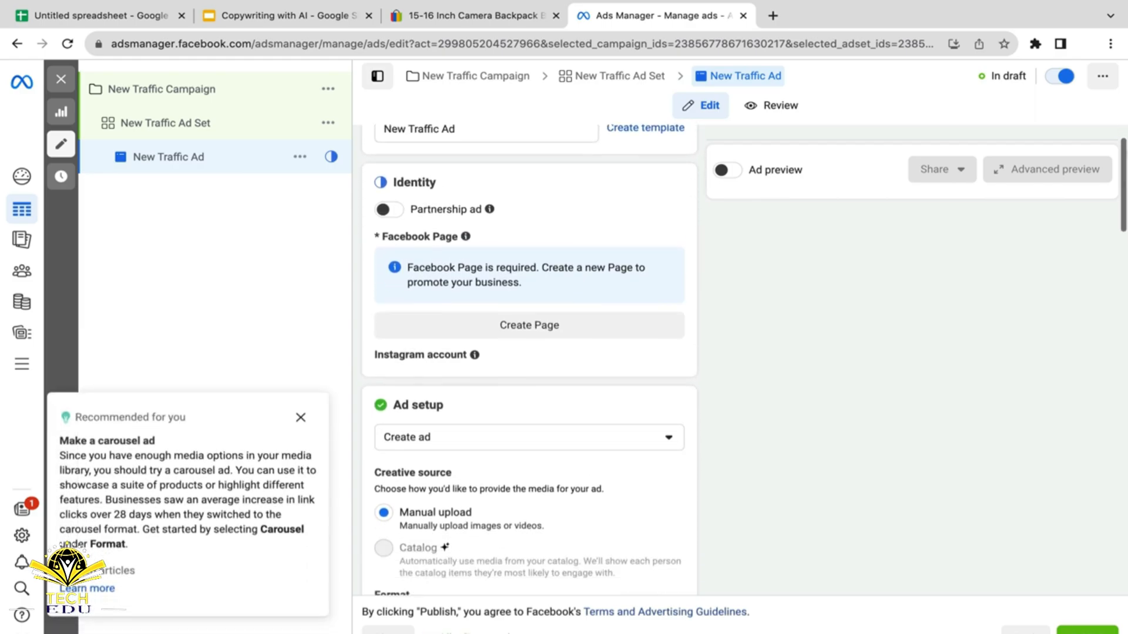
pyautogui.scroll(1, 1122, 154)
pyautogui.scroll(-5, 1122, 154)
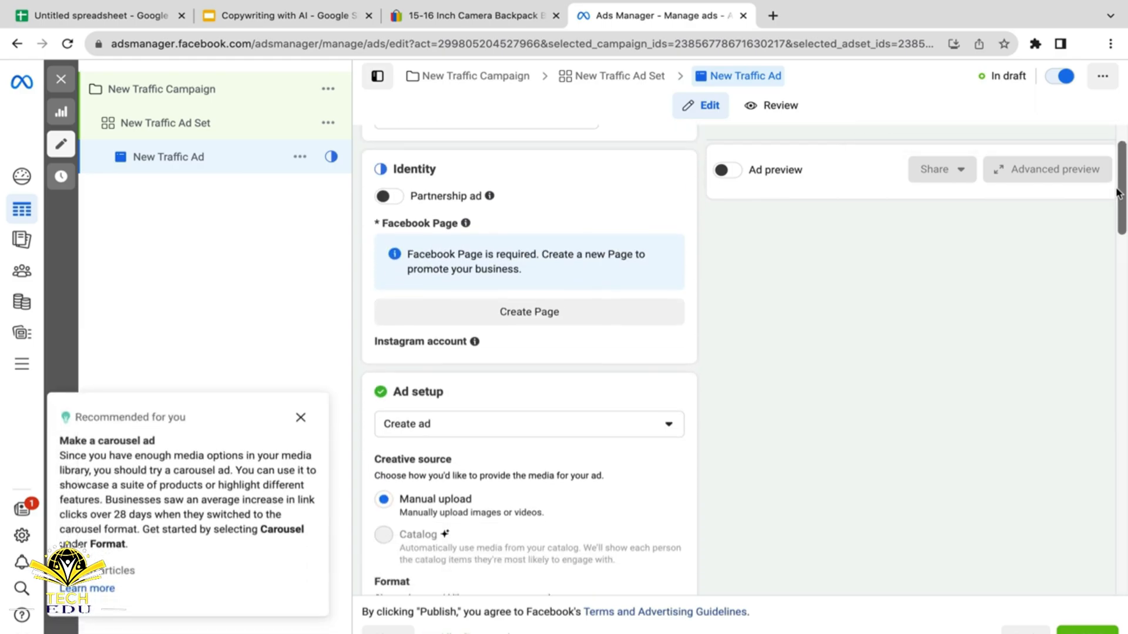
pyautogui.scroll(-3, 1103, 243)
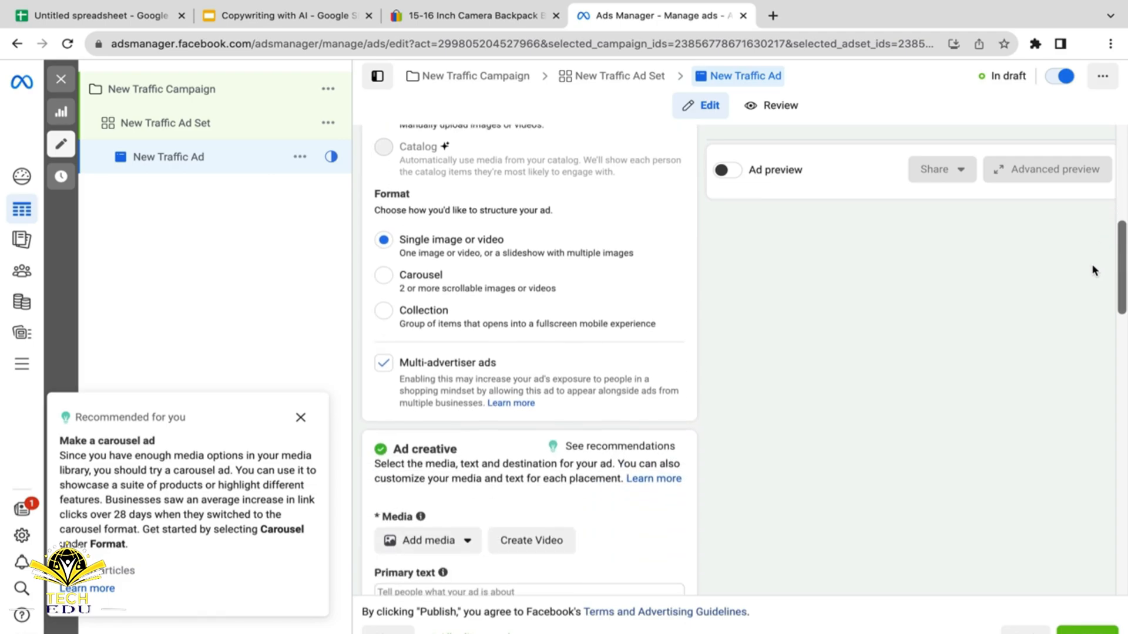
pyautogui.scroll(2, 1099, 253)
pyautogui.scroll(2, 1100, 245)
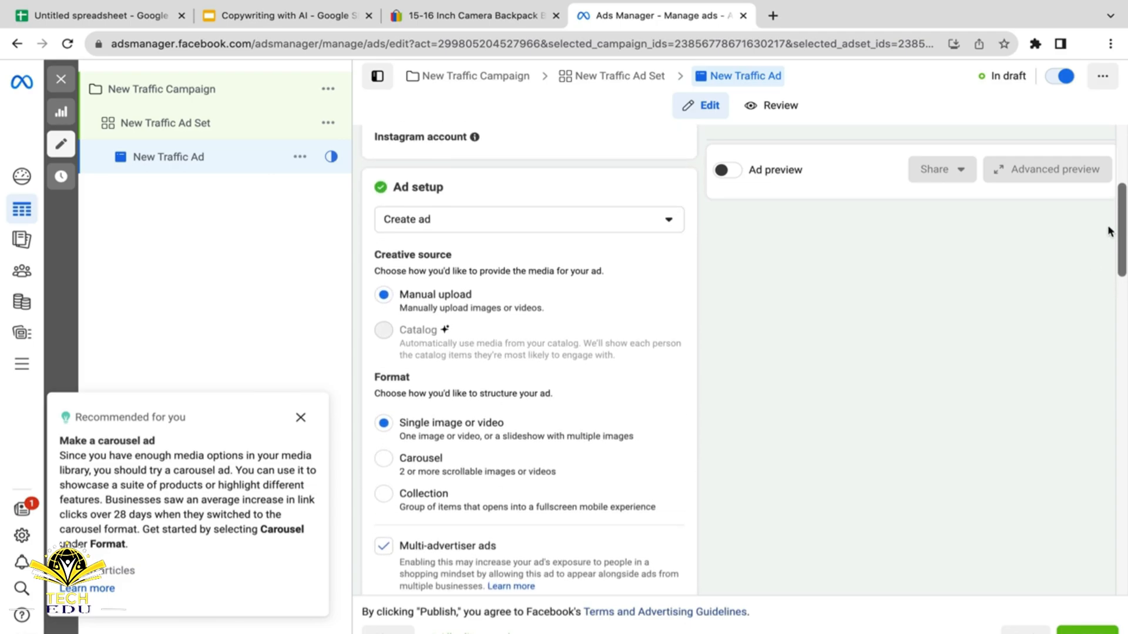
pyautogui.scroll(-7, 1110, 231)
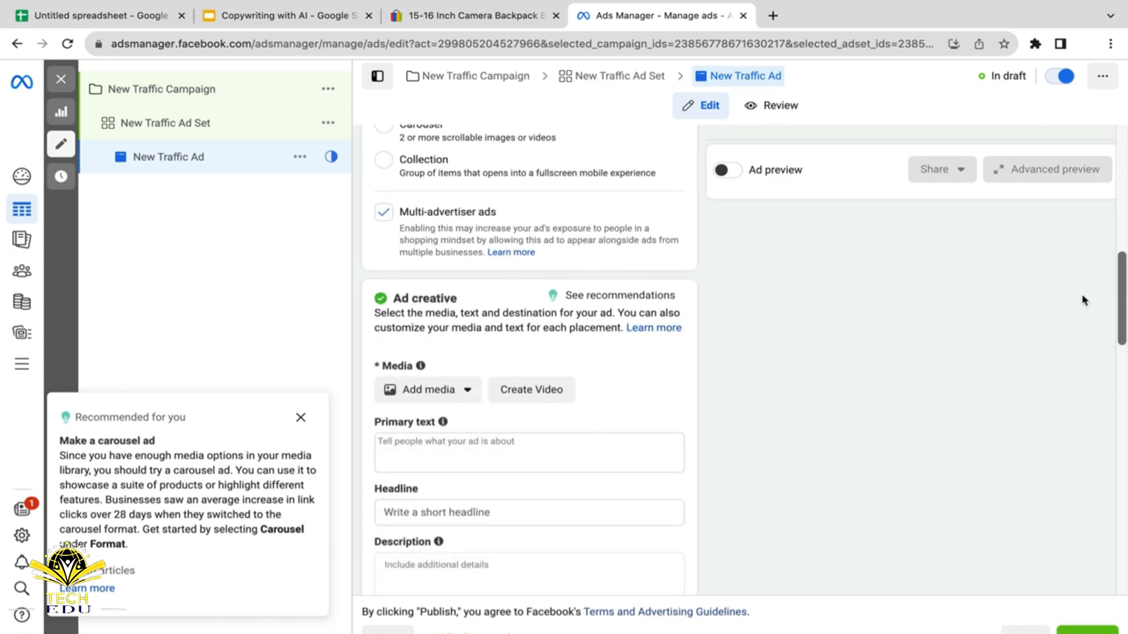
pyautogui.scroll(7, 1119, 276)
pyautogui.scroll(-2, 1121, 293)
pyautogui.scroll(-1, 1122, 293)
pyautogui.scroll(2, 1122, 290)
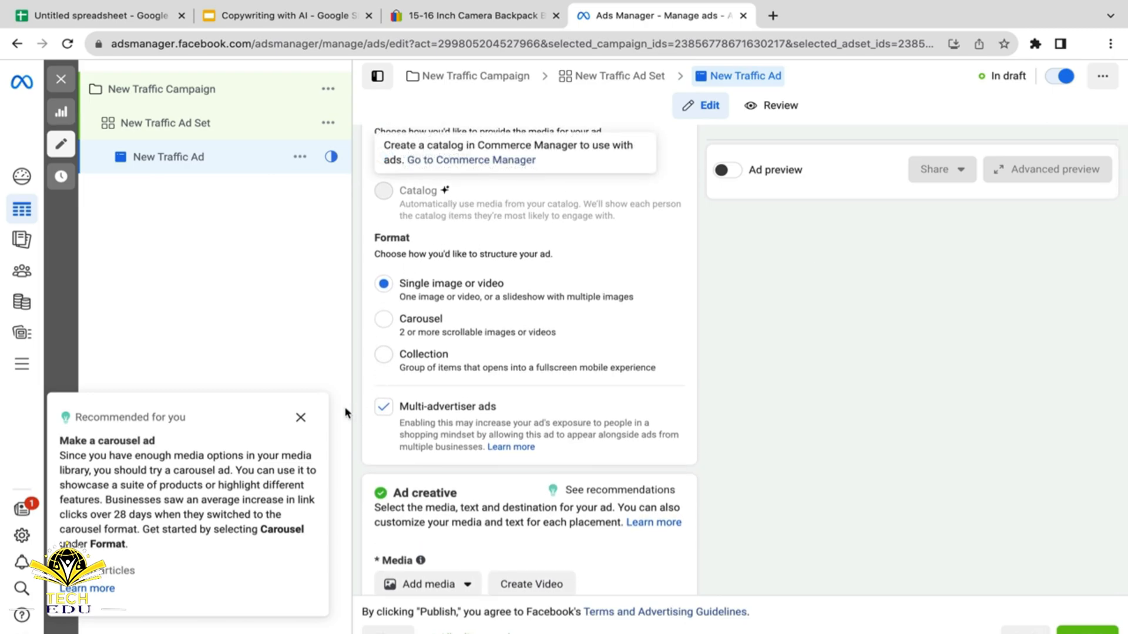
pyautogui.click(300, 417)
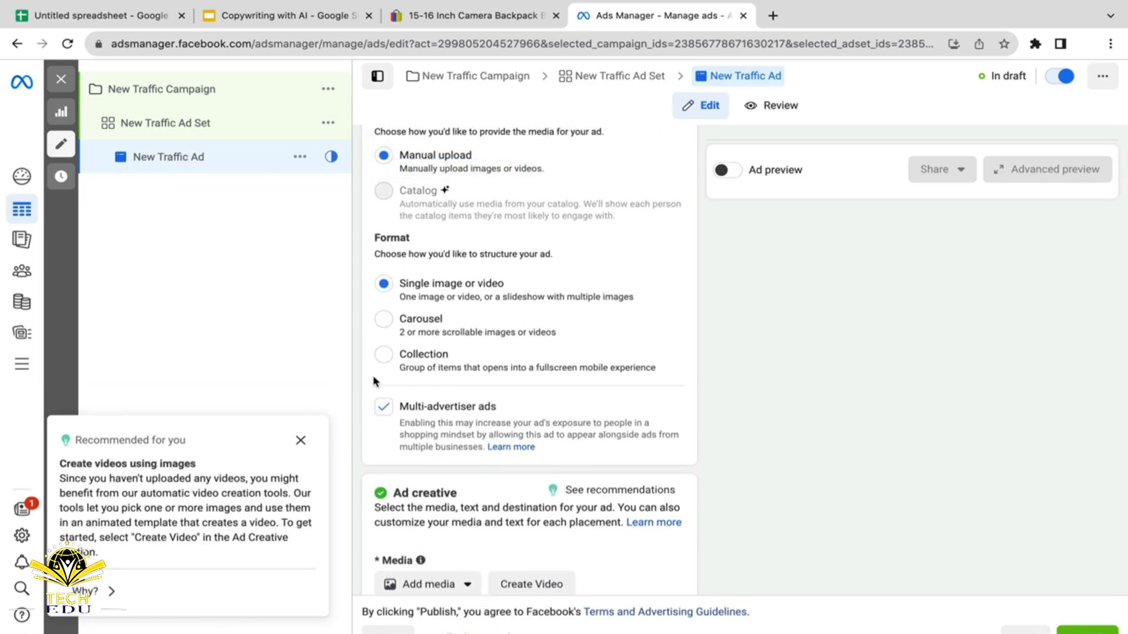
pyautogui.click(301, 440)
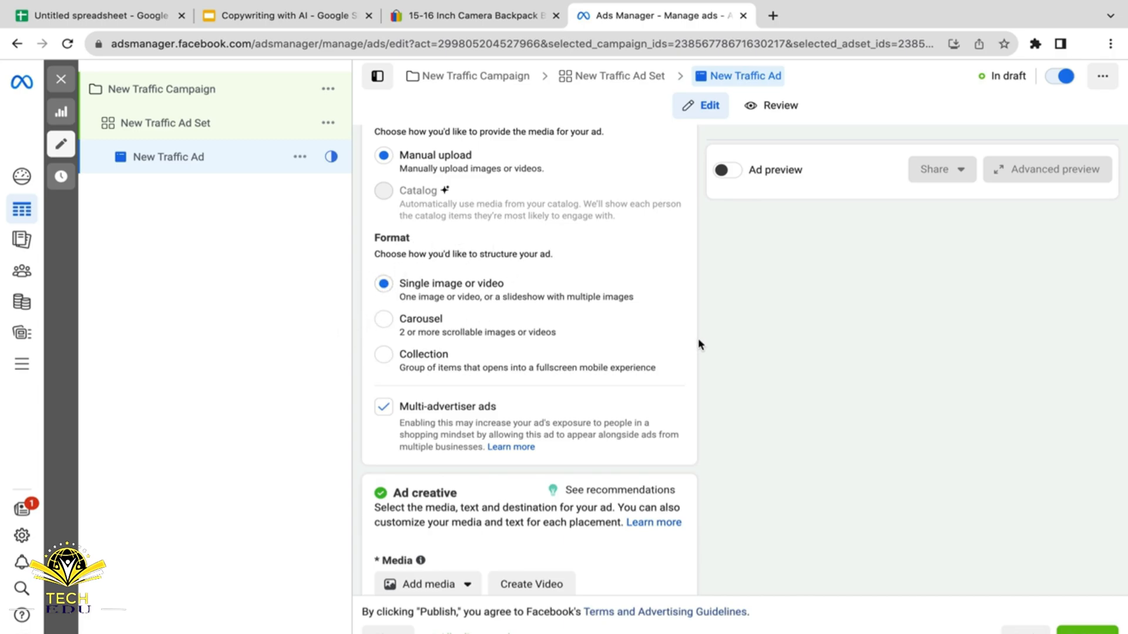
# Step: View the media types that can be added to the ad, and reload the page
pyautogui.click(467, 584)
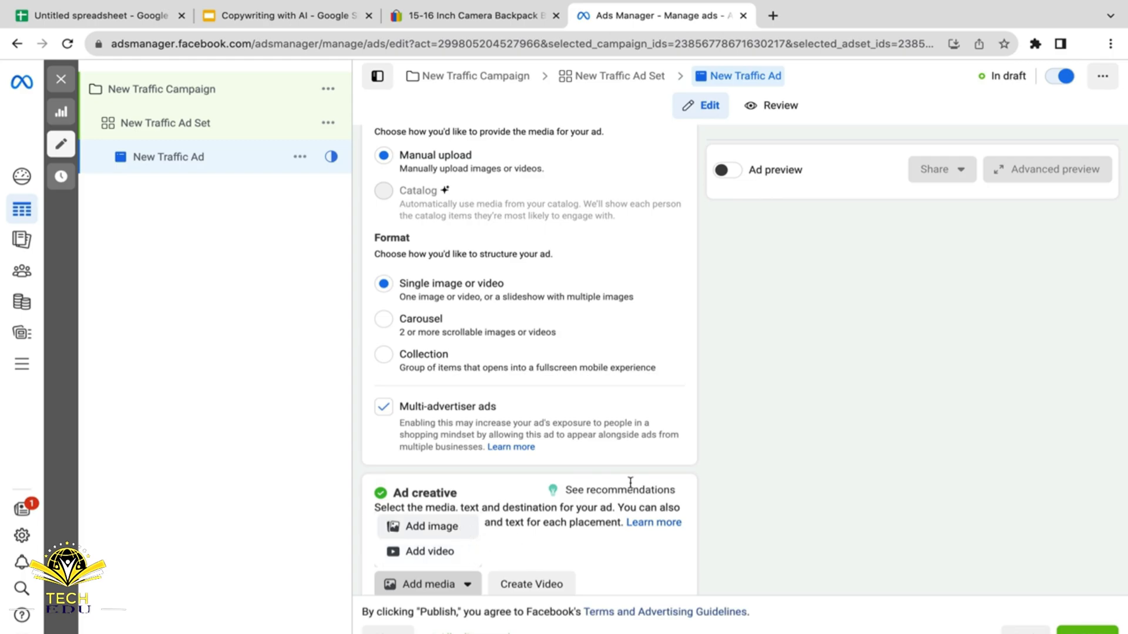
pyautogui.click(776, 371)
pyautogui.click(67, 45)
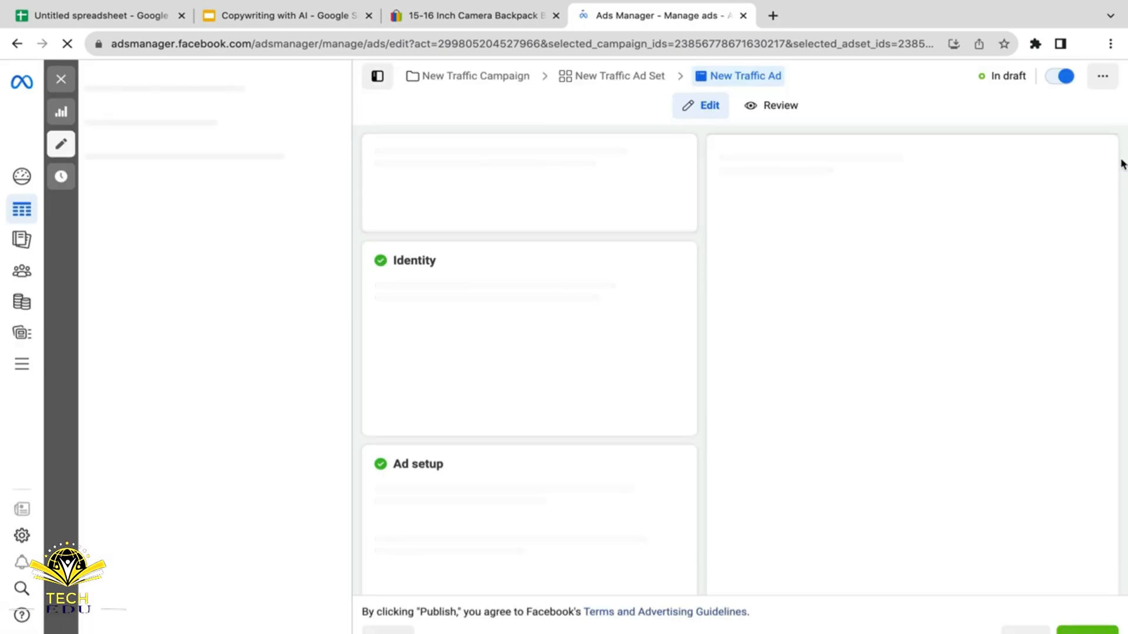
# Step: Examine the ad's destination options and the media, primary text and headline fields of its creative
pyautogui.scroll(-4, 1122, 168)
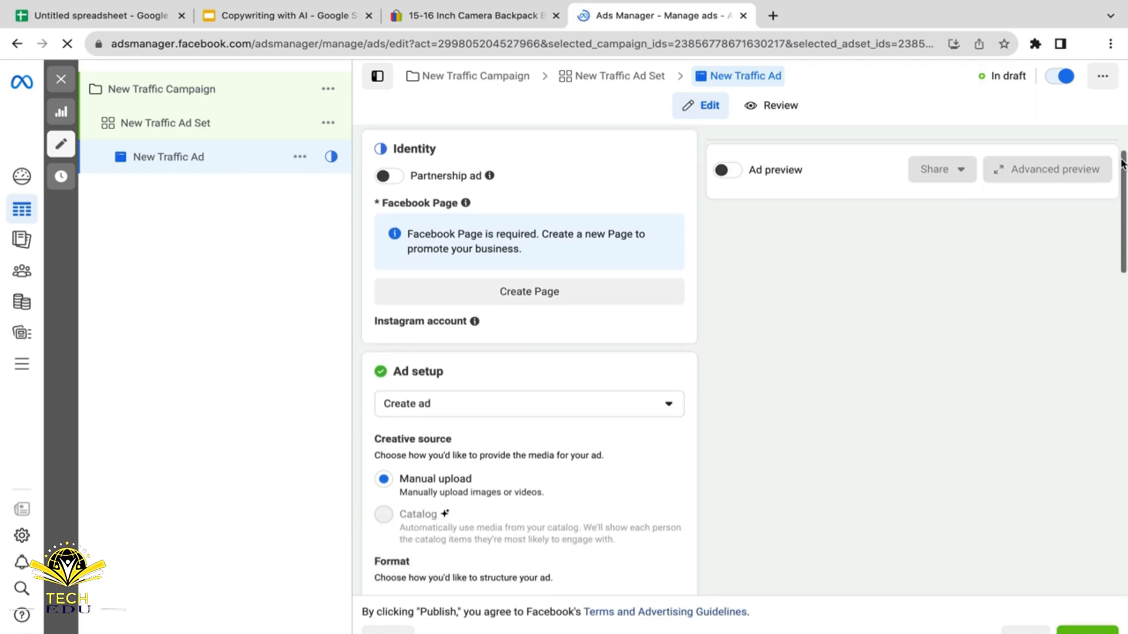
pyautogui.moveTo(1122, 215); pyautogui.dragTo(1070, 422)
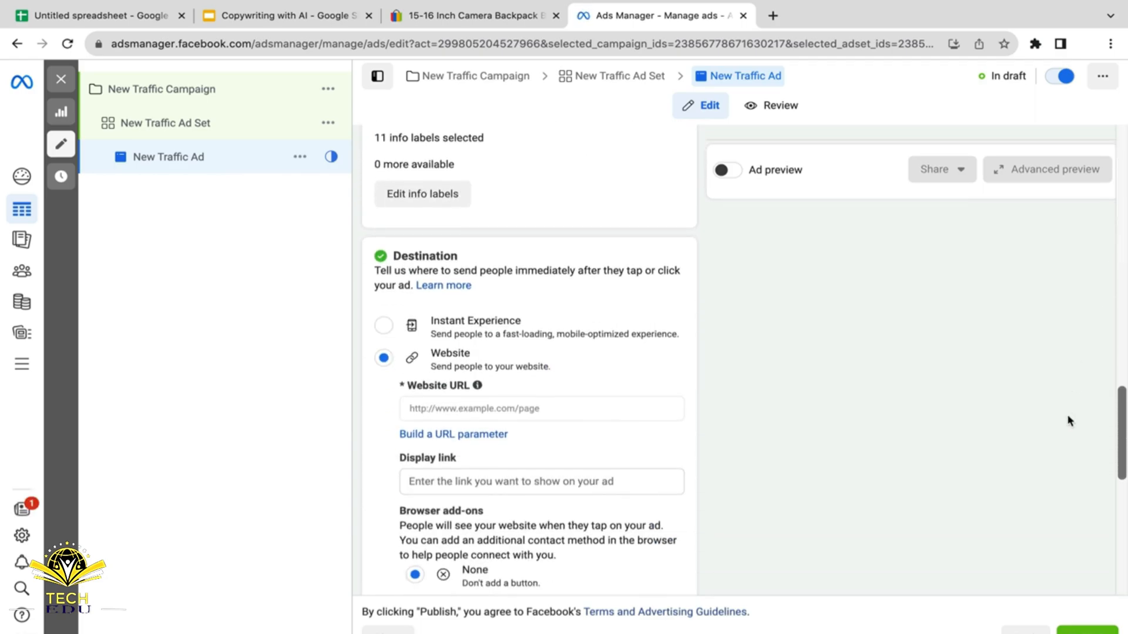
pyautogui.moveTo(1126, 389); pyautogui.dragTo(1108, 421)
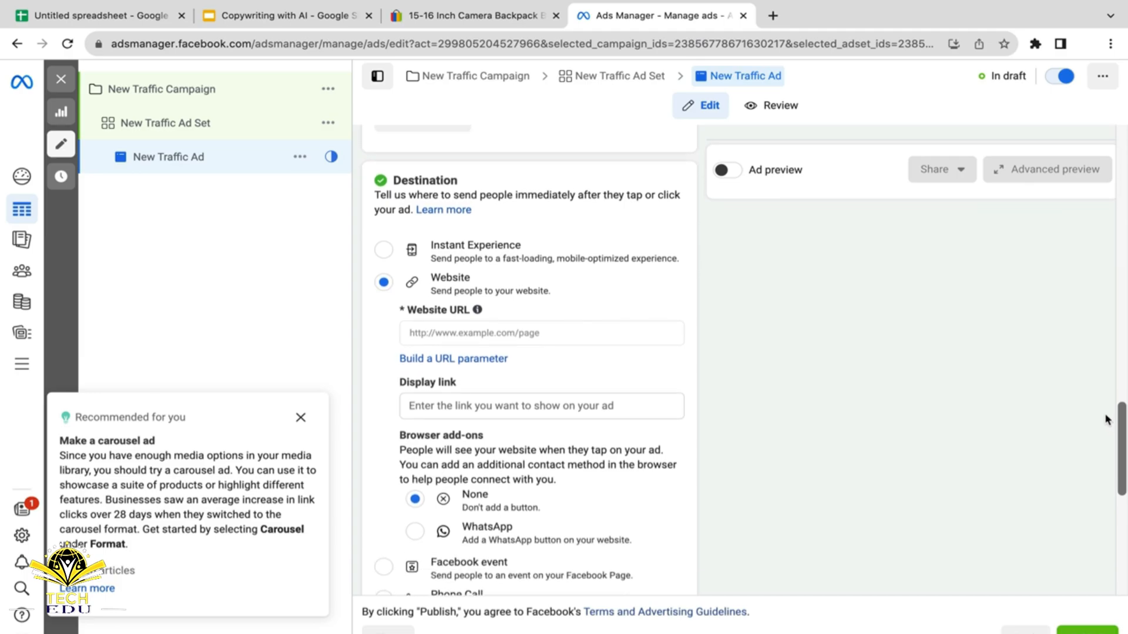
pyautogui.scroll(5, 1107, 419)
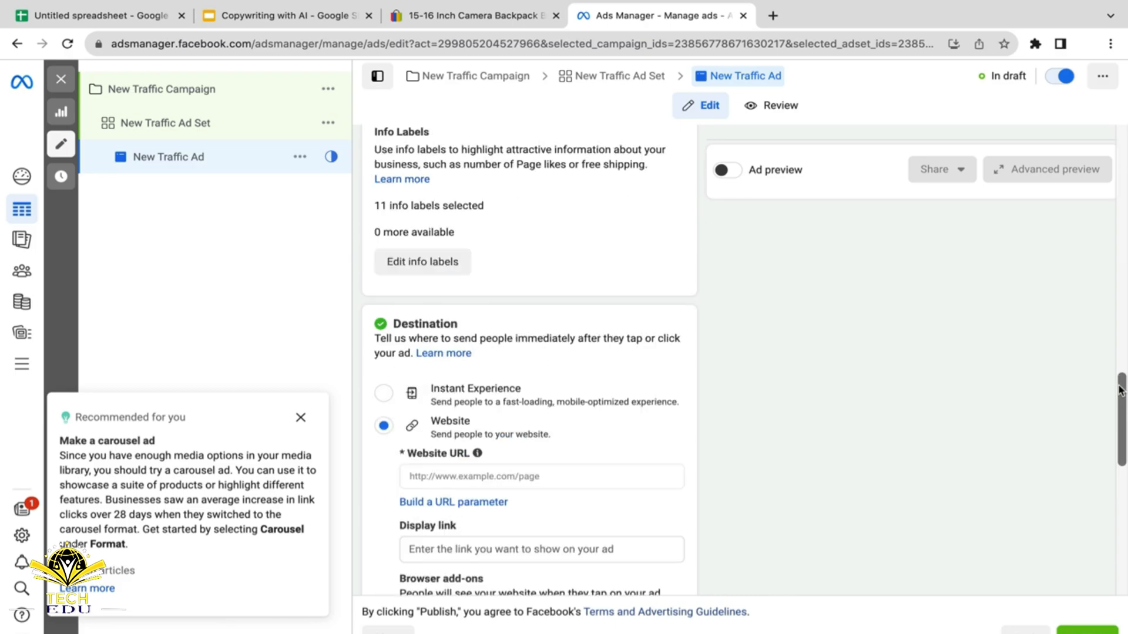
pyautogui.moveTo(1122, 370); pyautogui.dragTo(1123, 293)
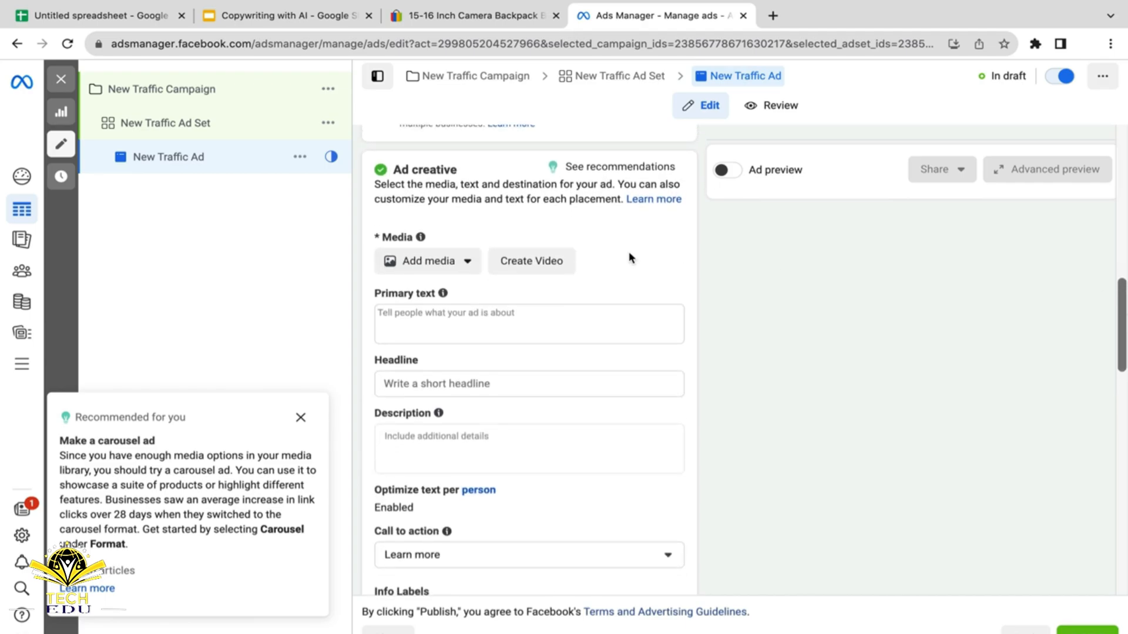
pyautogui.click(300, 417)
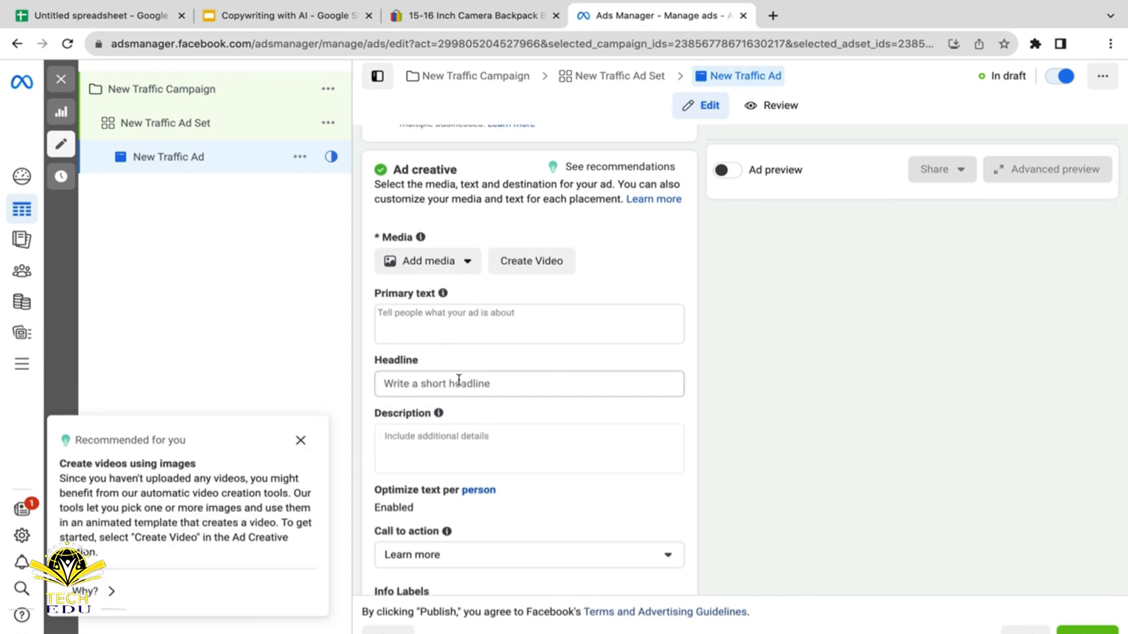
pyautogui.click(458, 382)
pyautogui.click(496, 357)
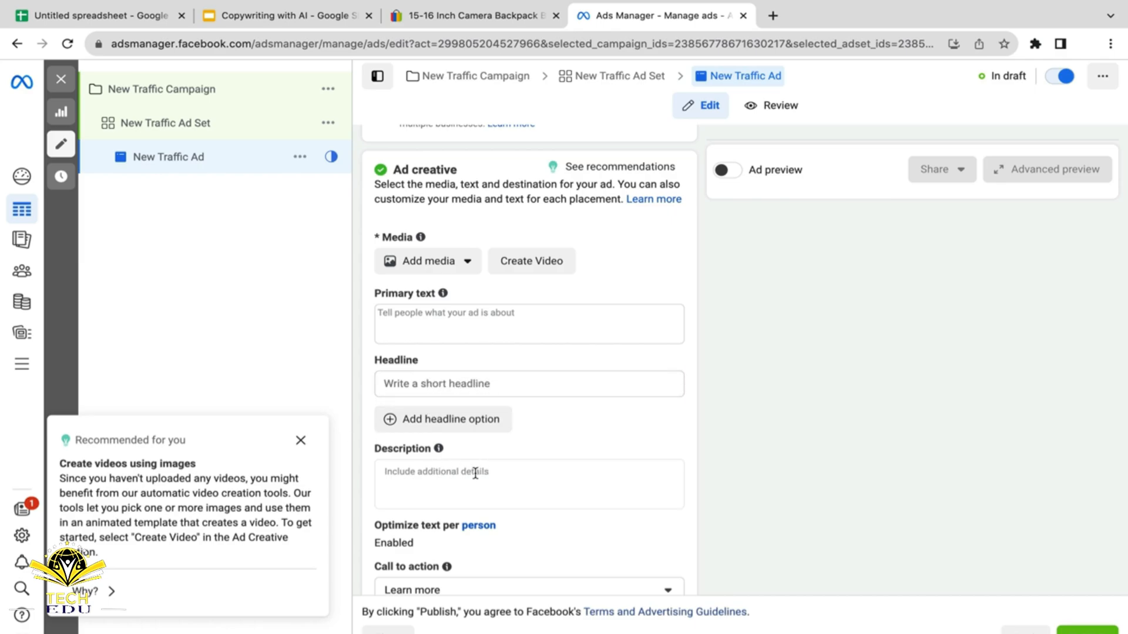
# Step: Review the available call-to-action options for the ad and keep Learn more selected
pyautogui.scroll(-2, 587, 440)
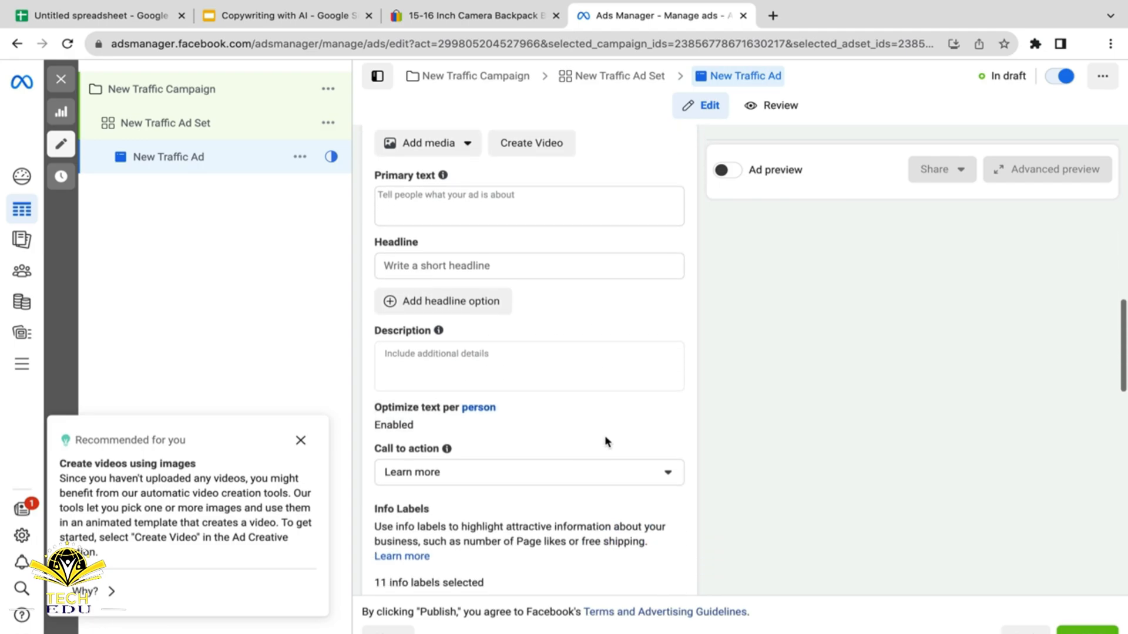
pyautogui.click(616, 476)
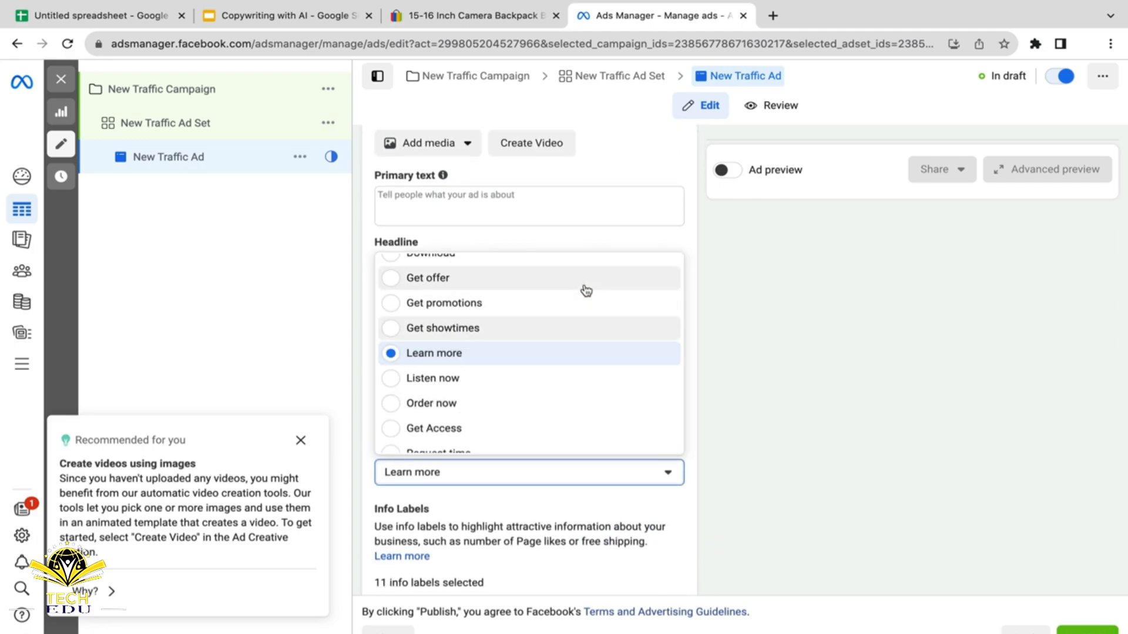
pyautogui.scroll(1, 586, 291)
pyautogui.scroll(2, 586, 291)
pyautogui.scroll(-5, 585, 291)
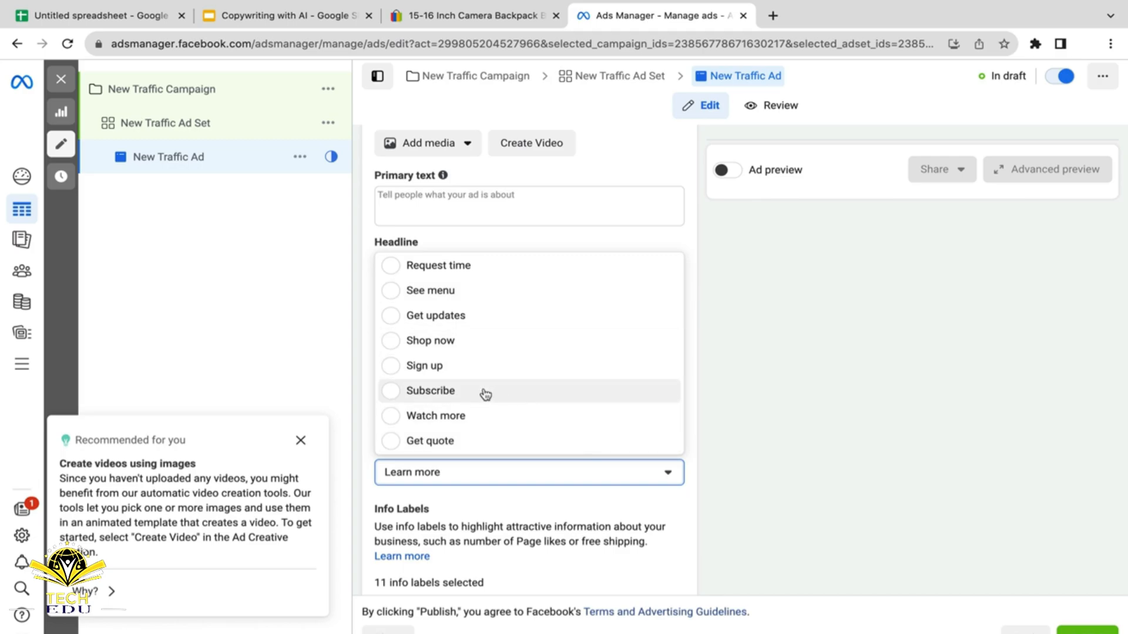
pyautogui.click(585, 507)
pyautogui.click(585, 476)
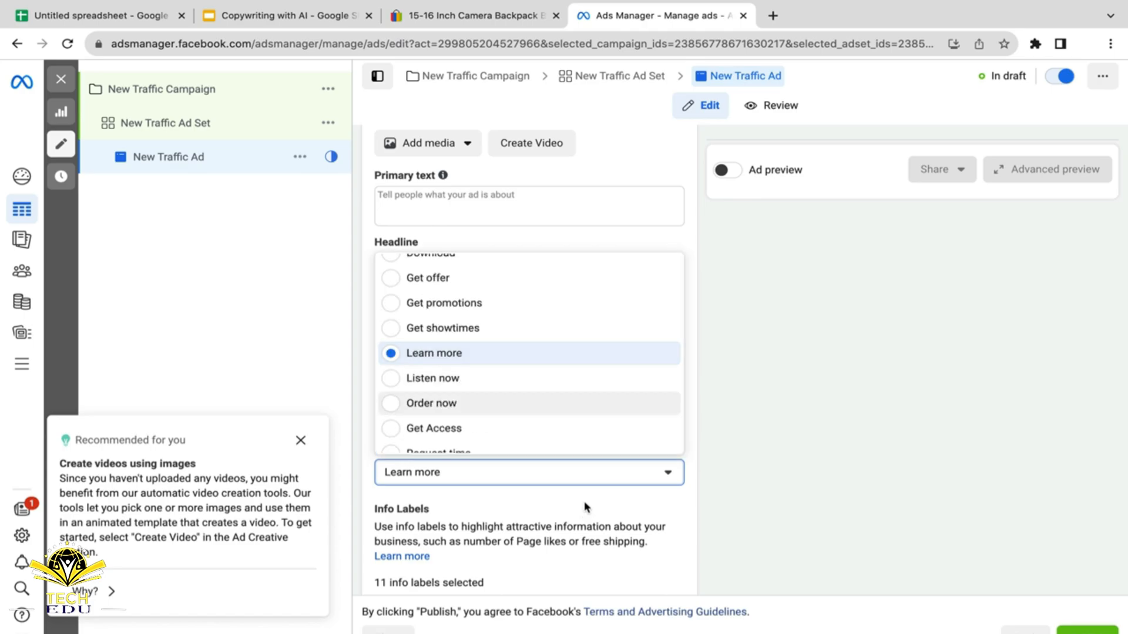
pyautogui.click(772, 369)
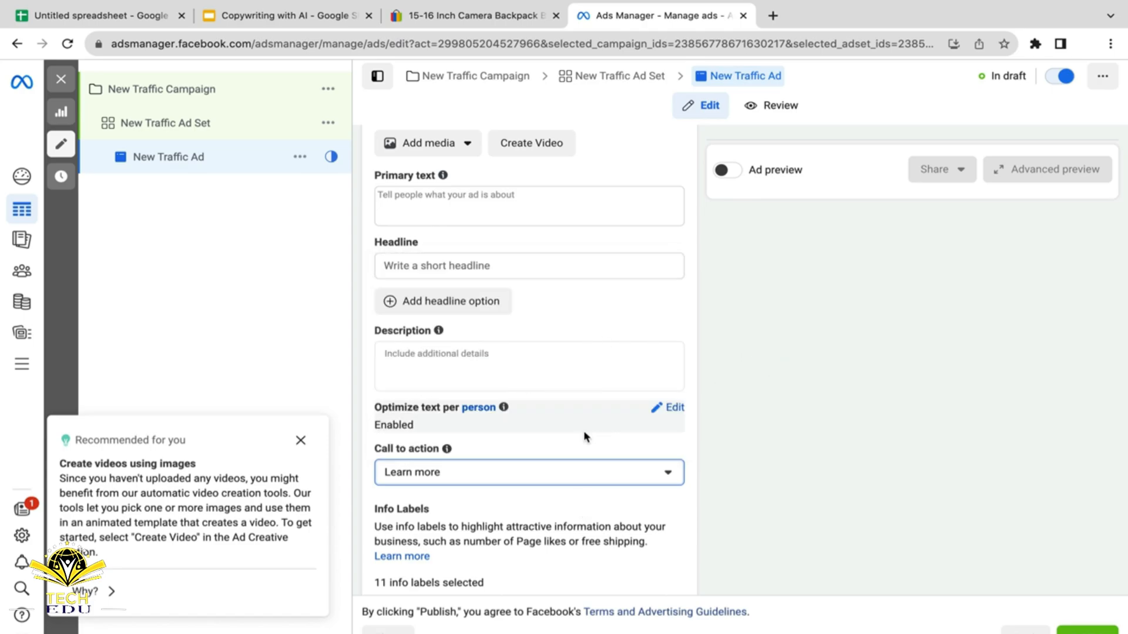
# Step: Examine the ad's info labels, headline and description fields, and check the camera backpack product page
pyautogui.scroll(-4, 581, 436)
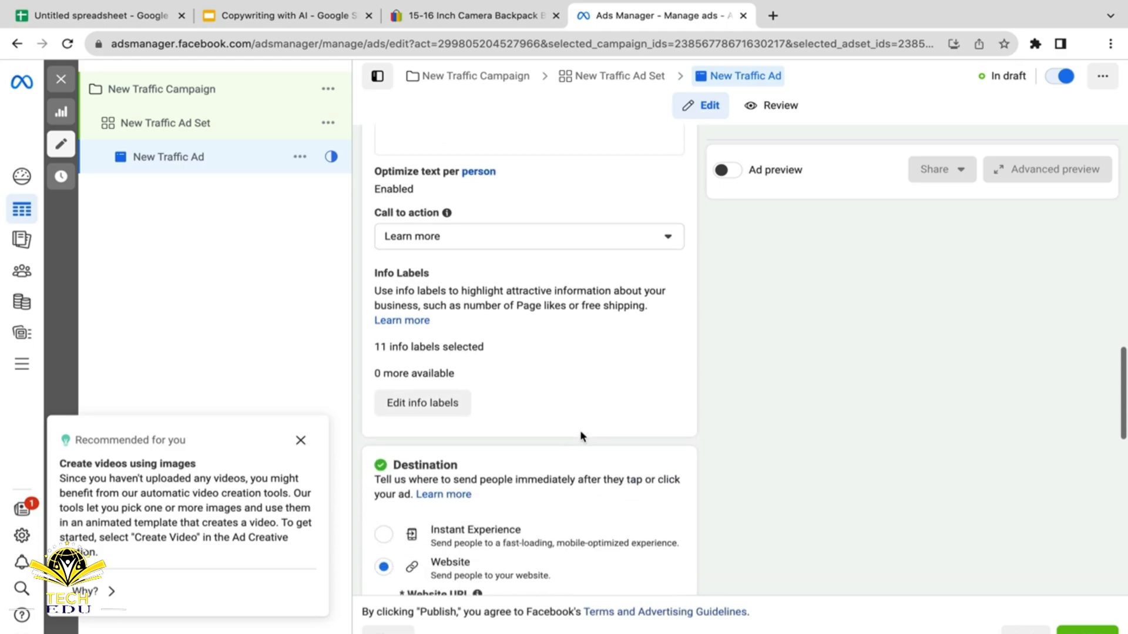
pyautogui.scroll(4, 580, 436)
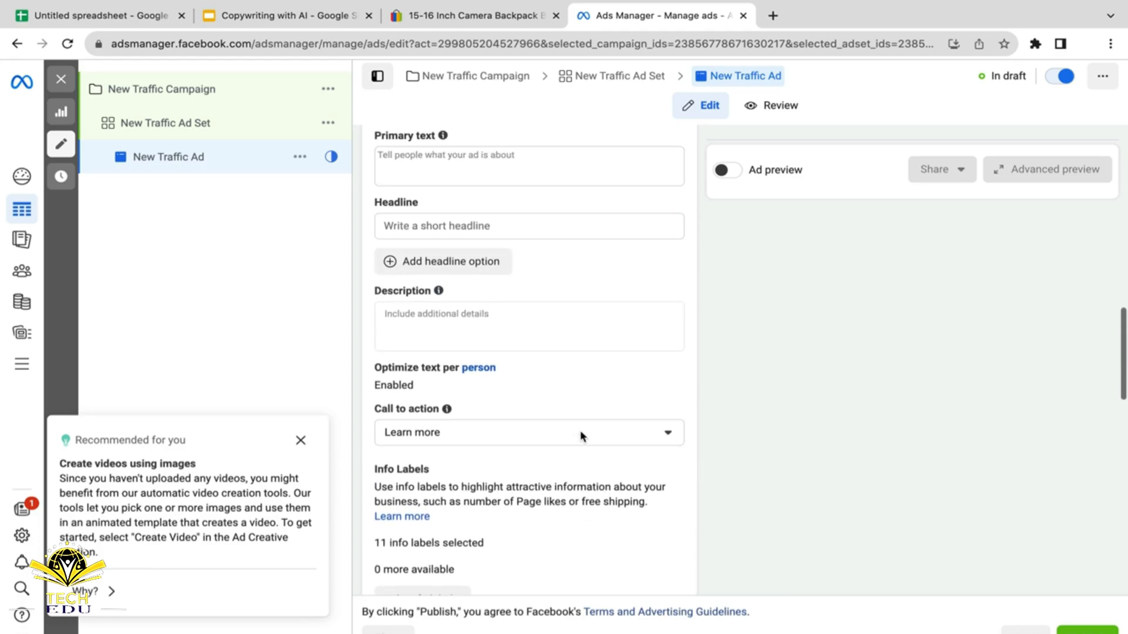
pyautogui.scroll(1, 580, 436)
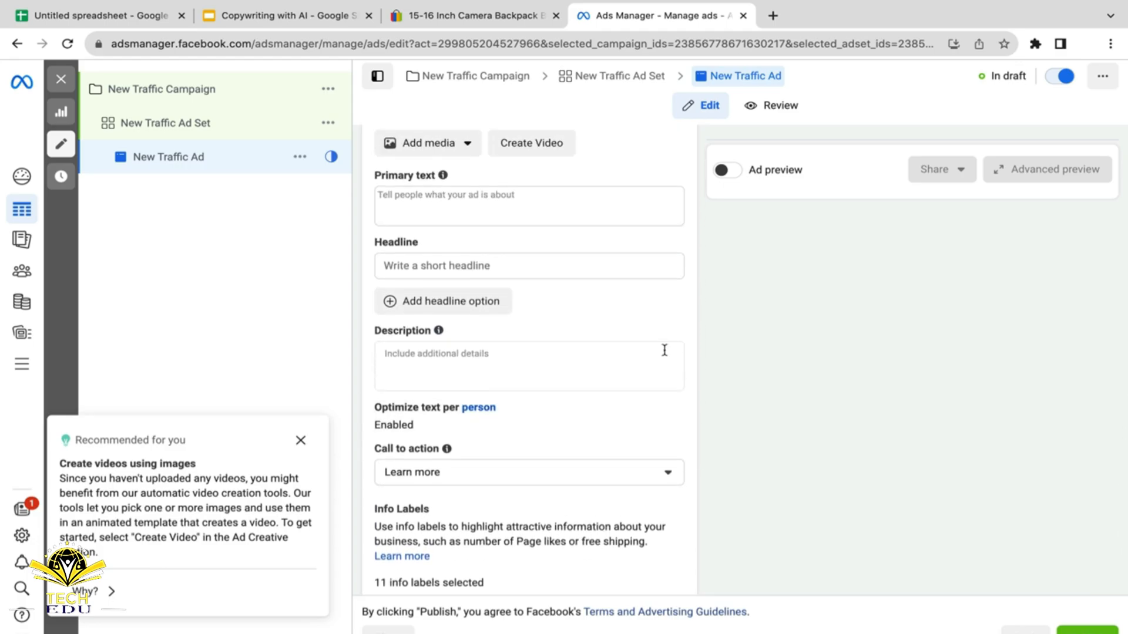
pyautogui.click(398, 259)
pyautogui.click(394, 346)
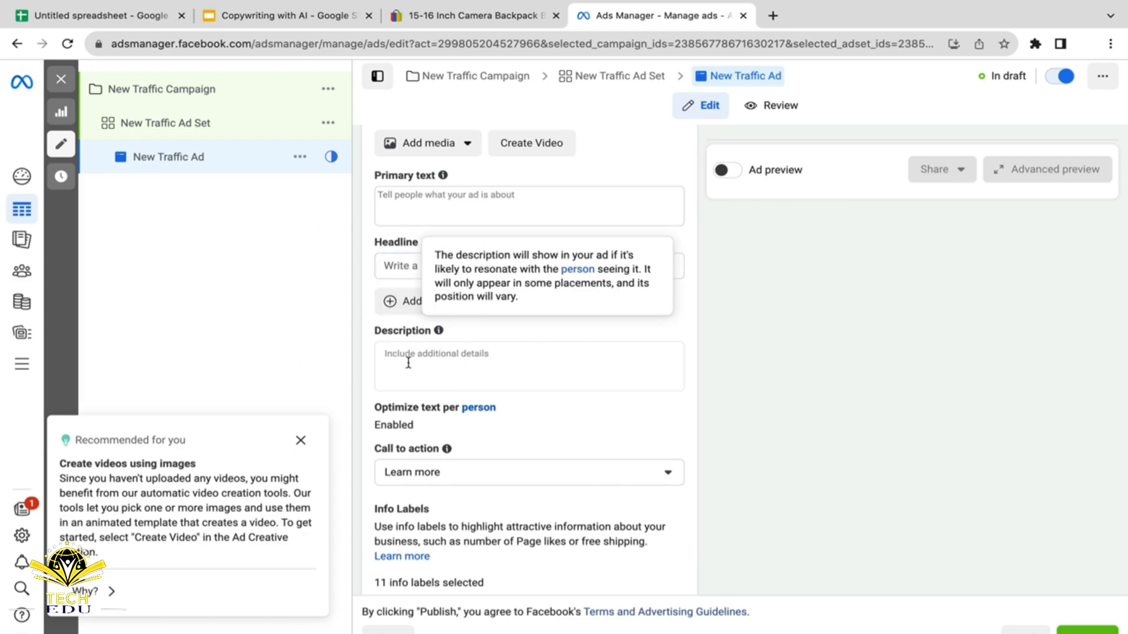
pyautogui.click(300, 440)
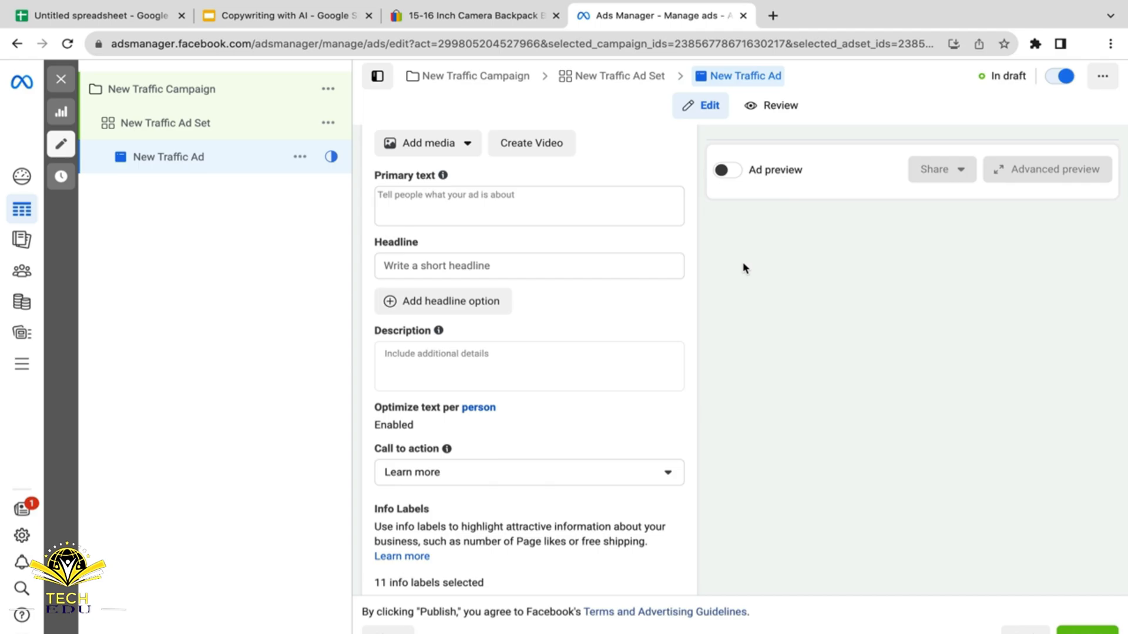
pyautogui.scroll(2, 744, 268)
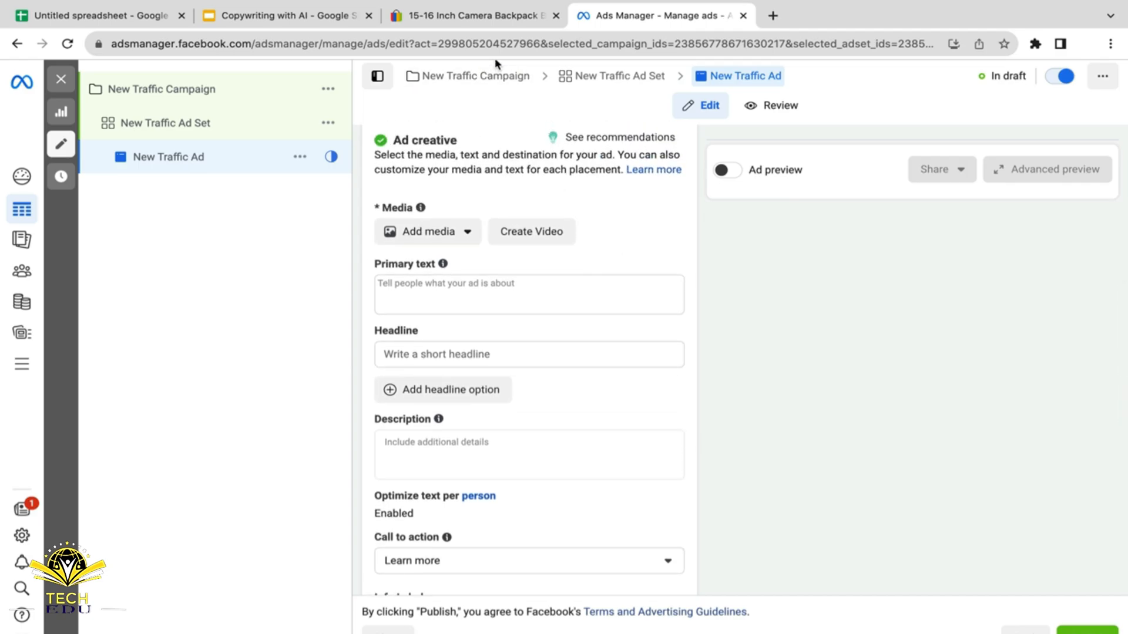
pyautogui.click(474, 20)
pyautogui.click(723, 23)
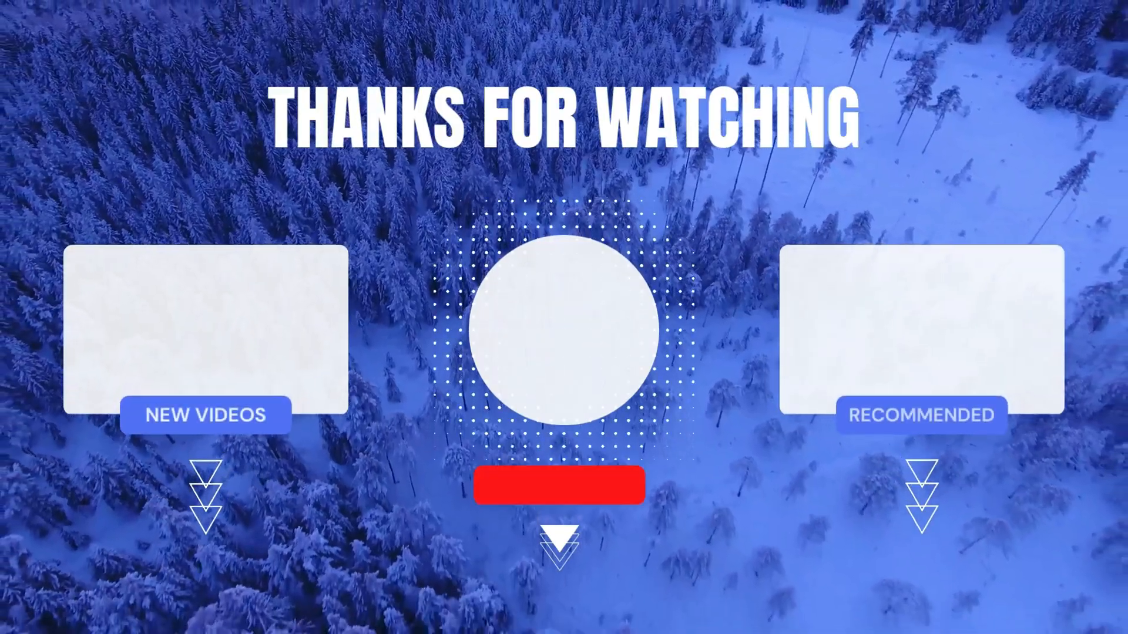